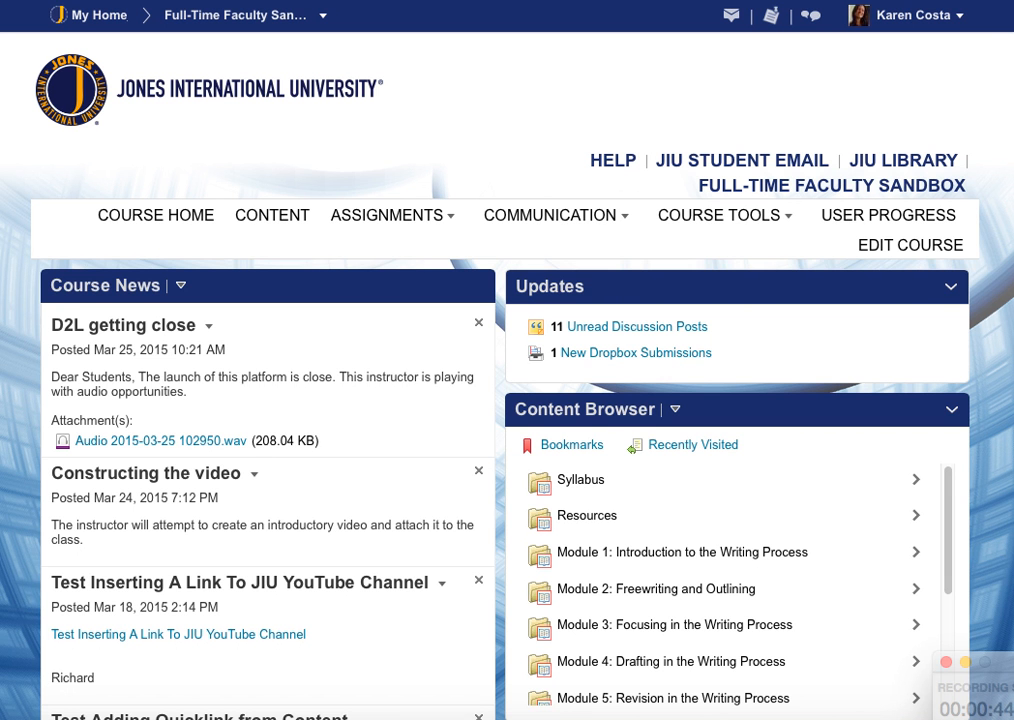
Open the course's Discussions list and look over the existing forums and topics.
left_click(408, 222)
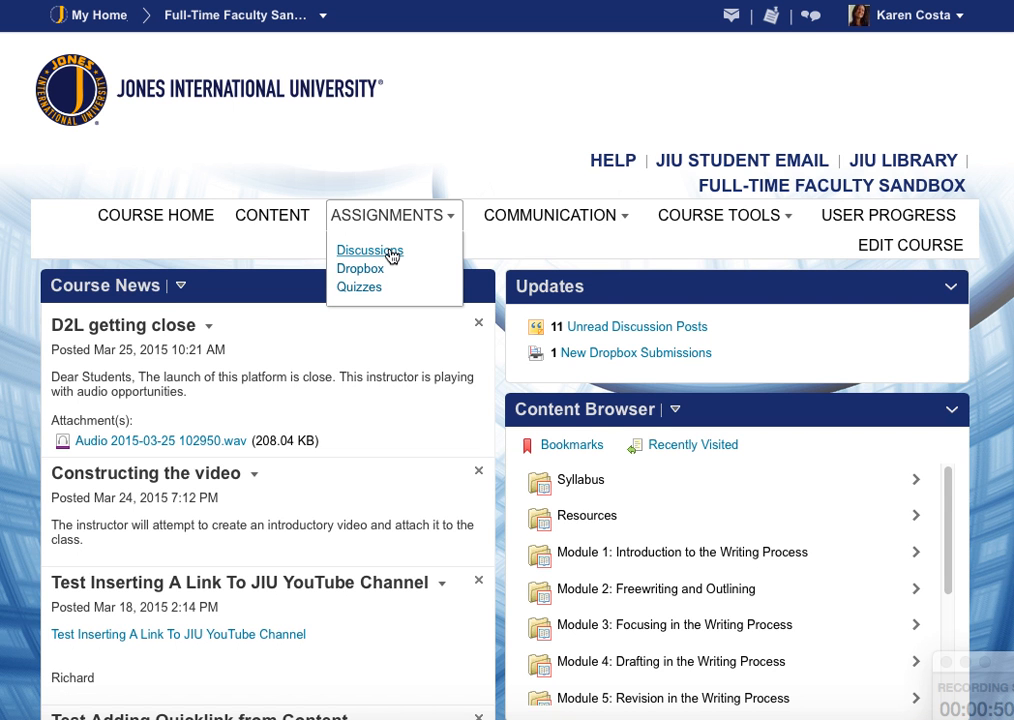
left_click(391, 254)
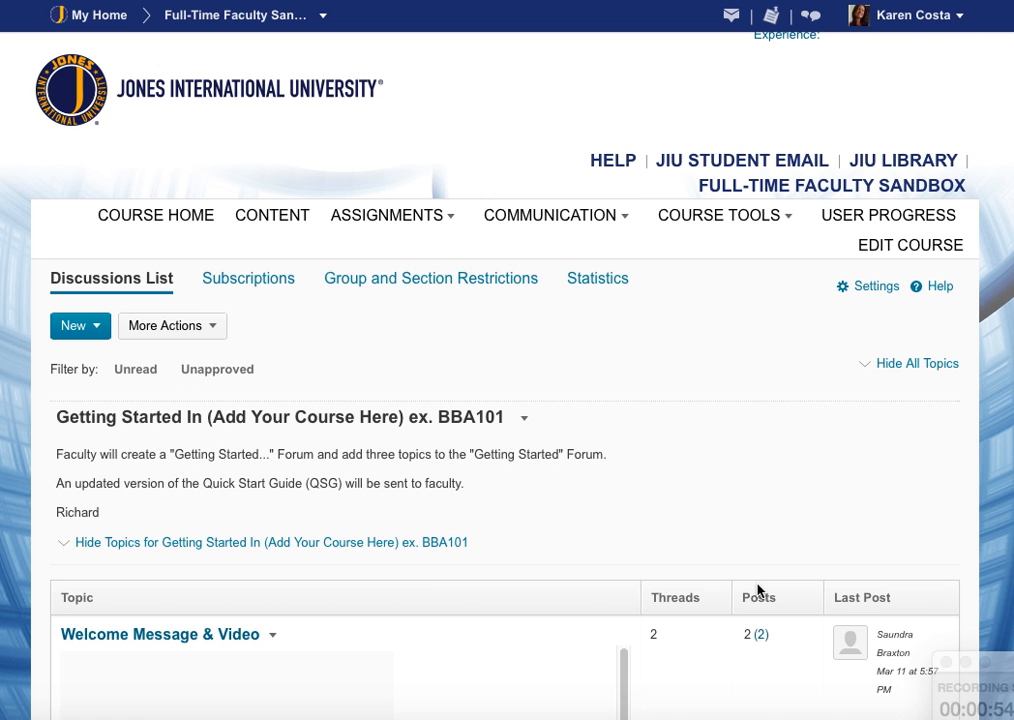
scroll(758, 590, "down", 10)
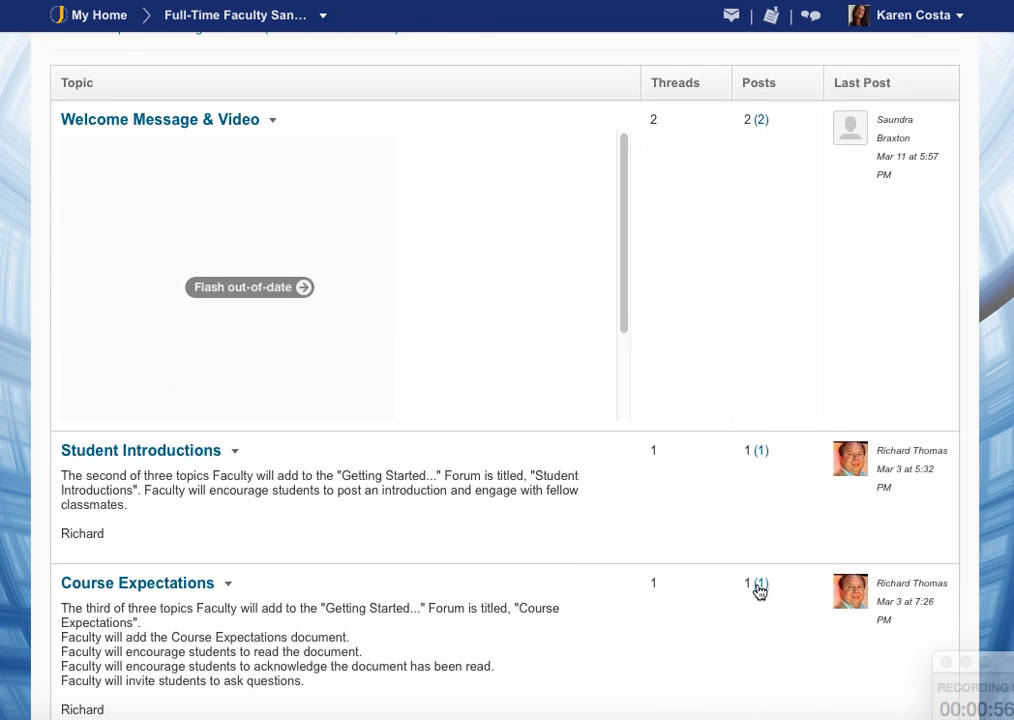
scroll(758, 590, "up", 12)
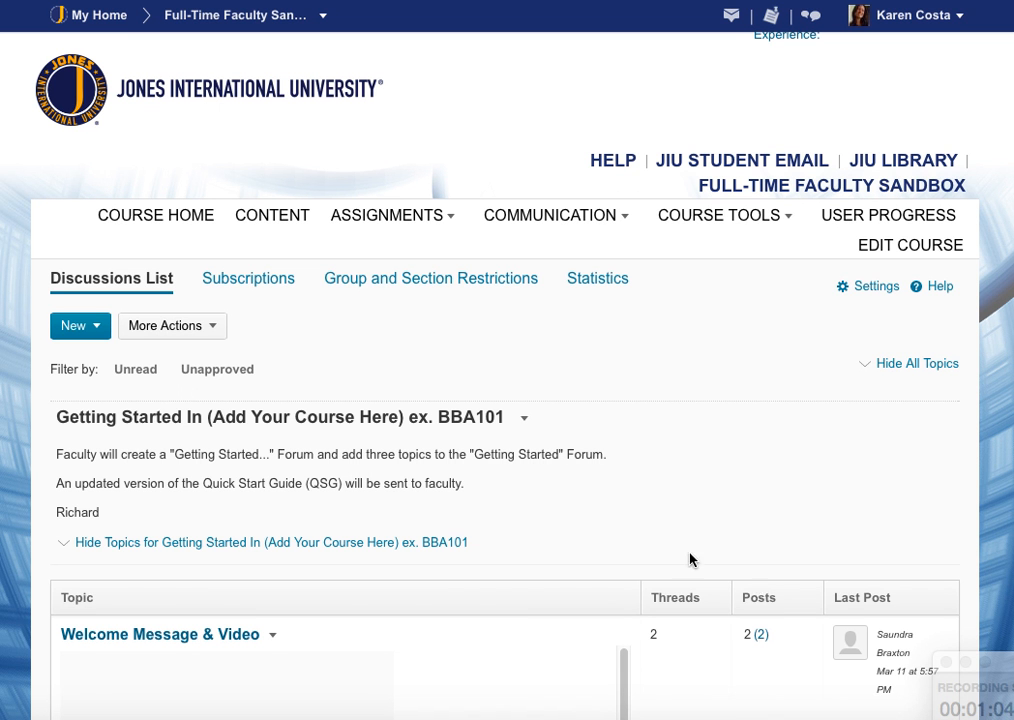
Create a new forum titled Getting Started in ENG 100.
left_click(100, 331)
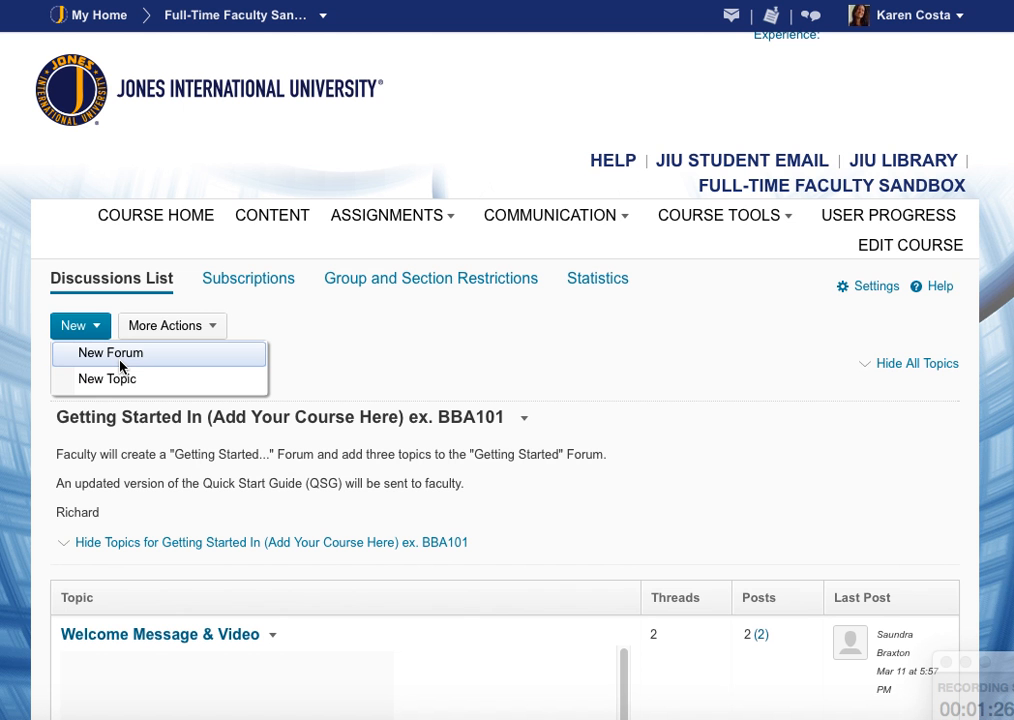
left_click(121, 363)
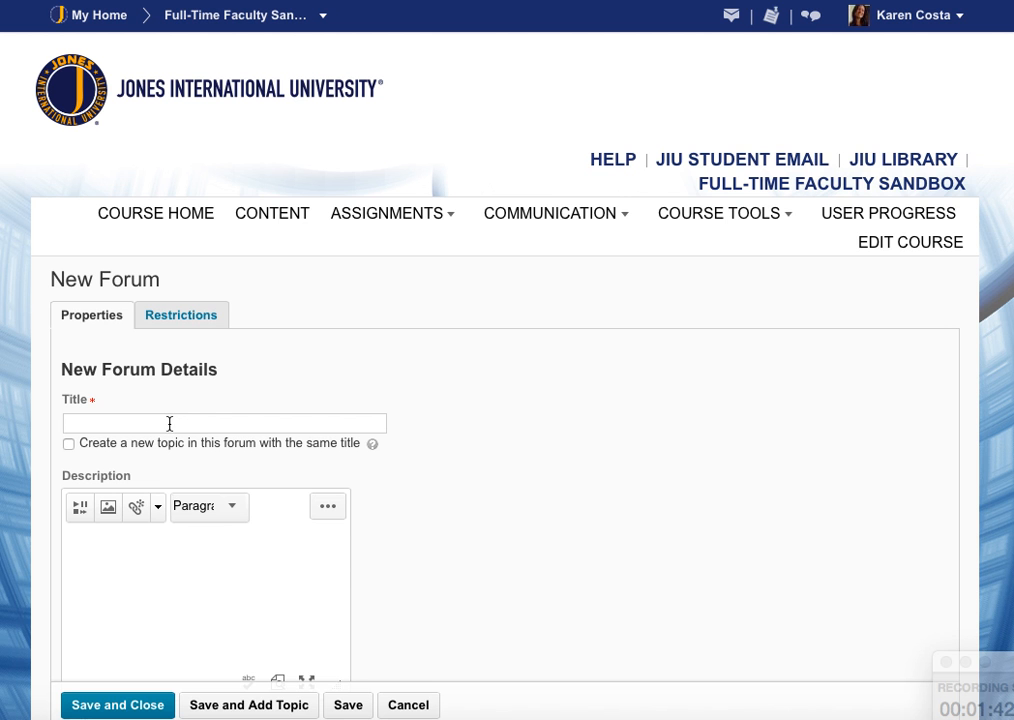
left_click(169, 424)
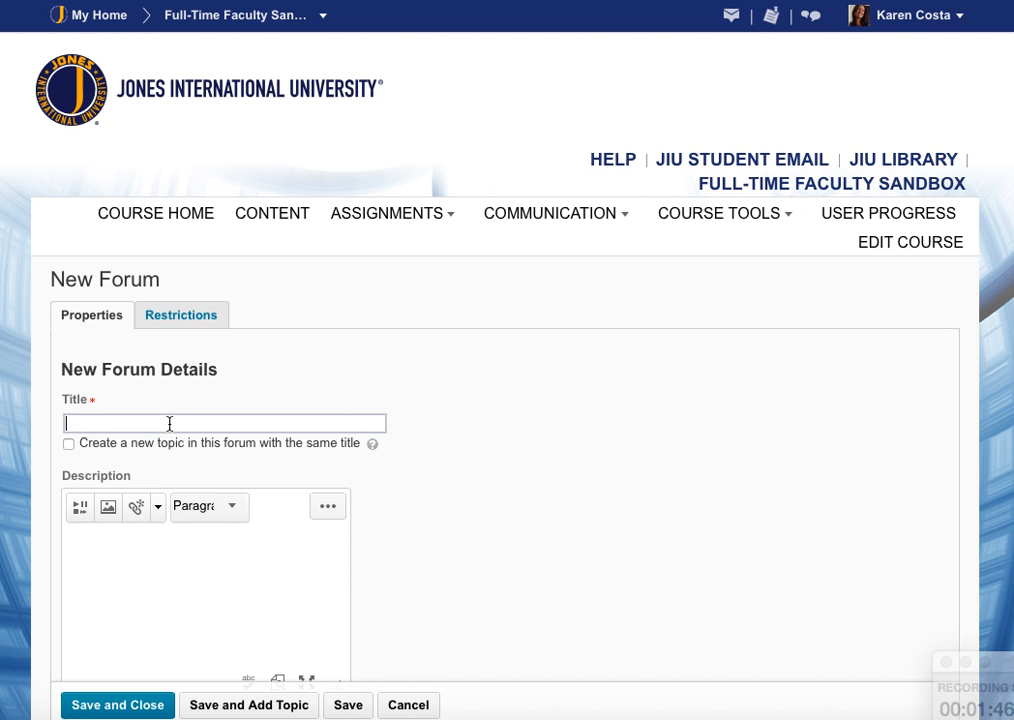
type("Getting Started in ENG ")
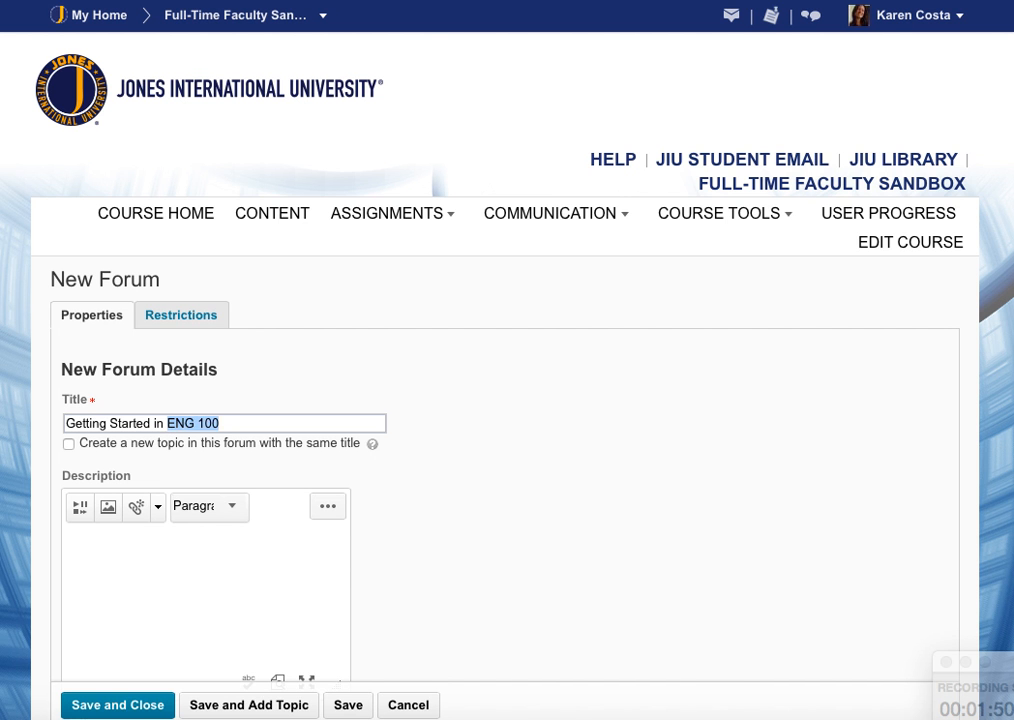
type("100")
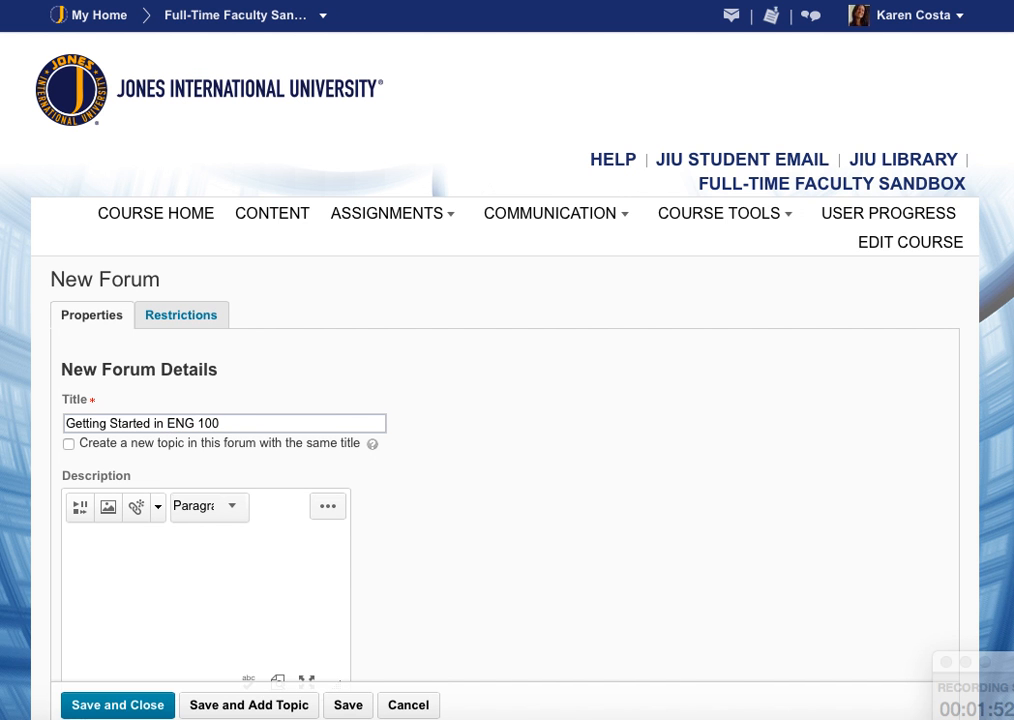
Enter the forum description This forum will provide you with.... and save and close the new forum.
left_click(150, 557)
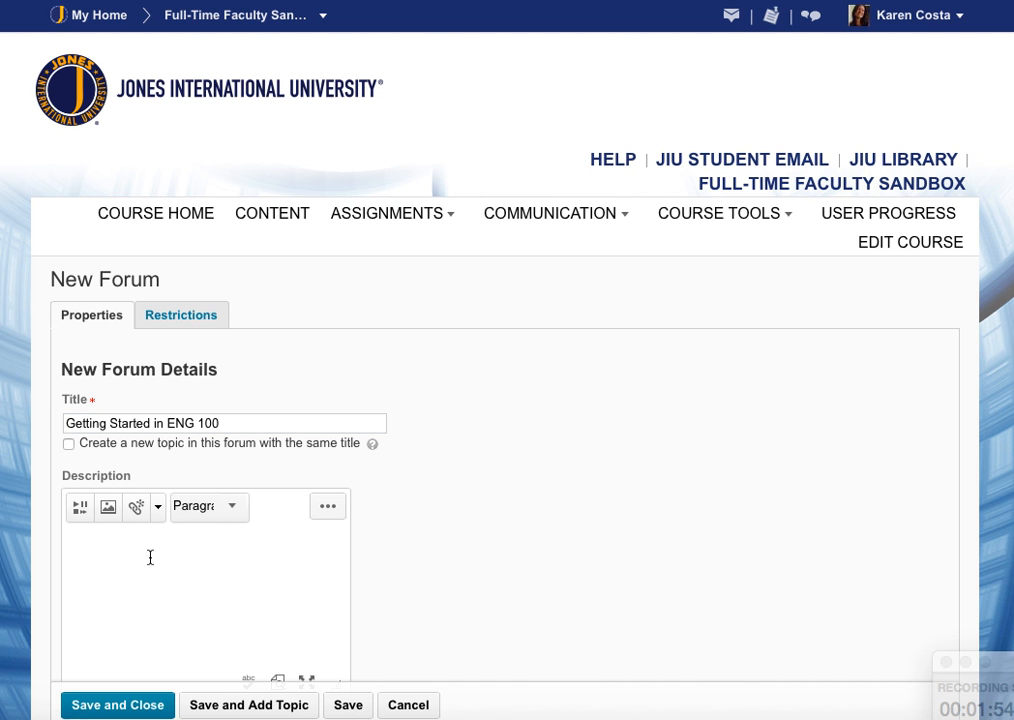
type("https://collaaj.com/9U2koA4")
left_click_drag(220, 535, 36, 530)
key("BackSpace")
type("This forum will provide you with....")
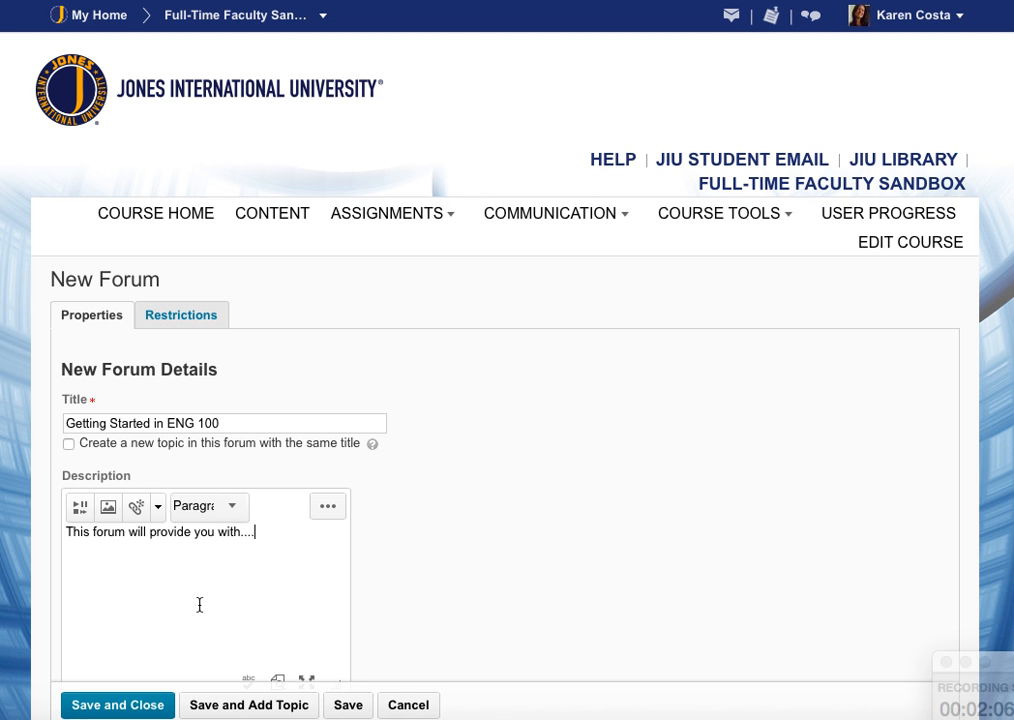
scroll(199, 605, "down", 7)
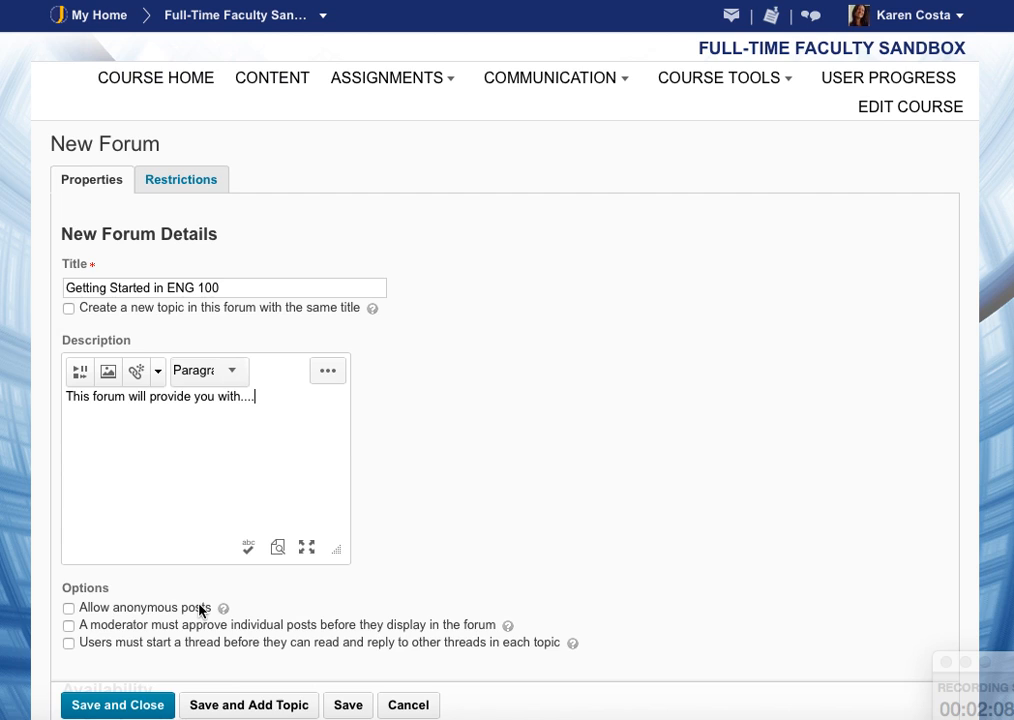
scroll(199, 610, "down", 4)
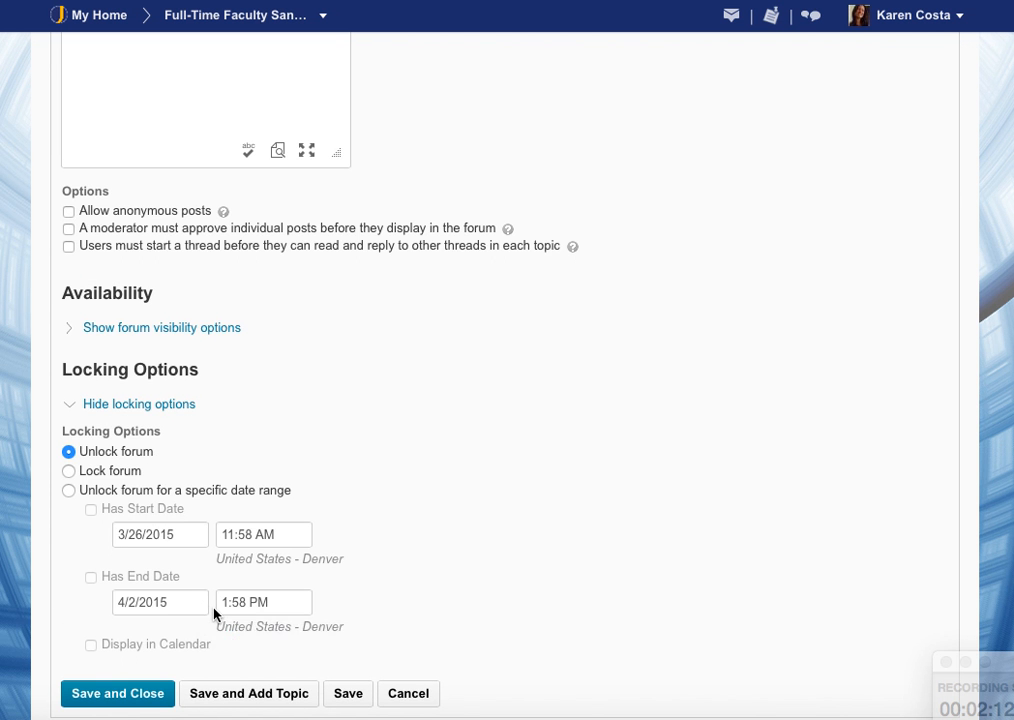
scroll(214, 611, "up", 11)
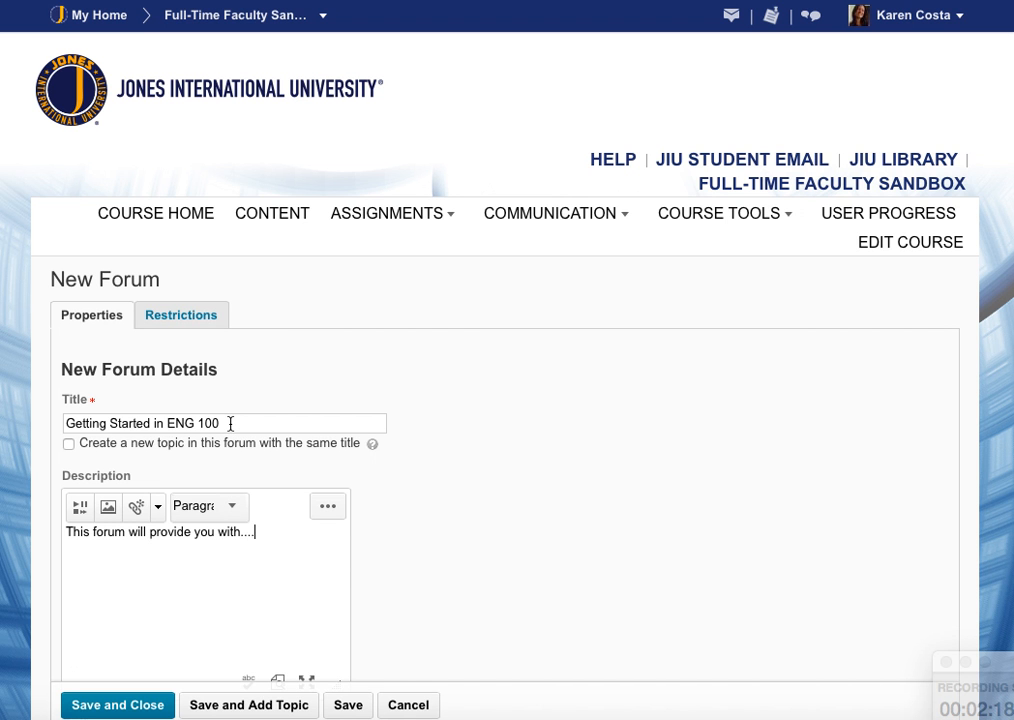
left_click(147, 706)
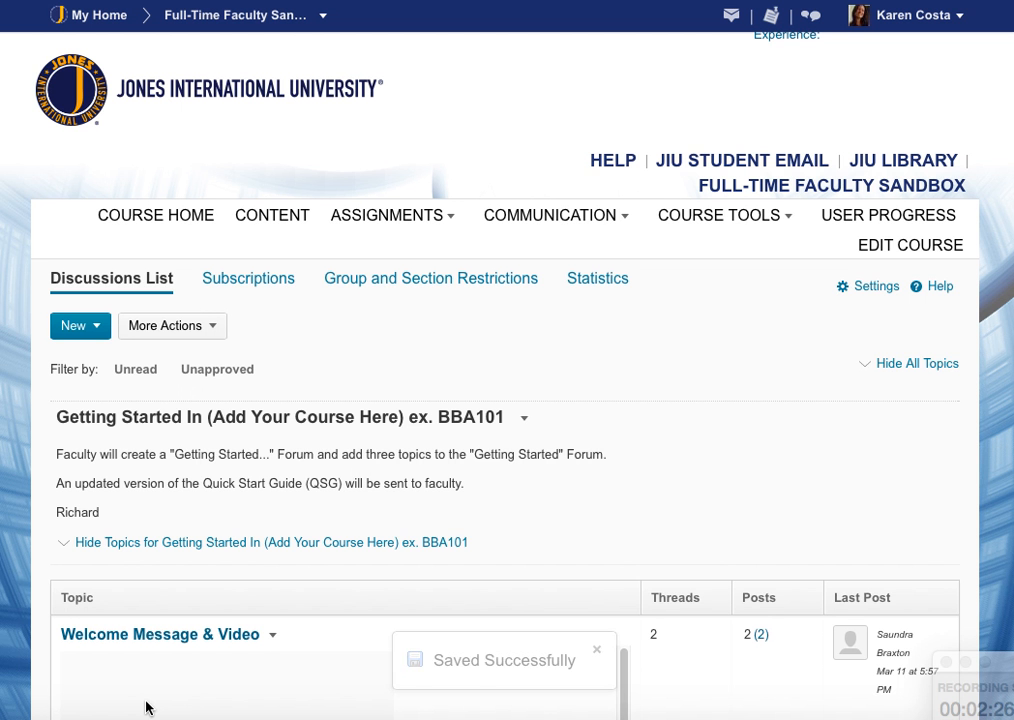
Reorder the forums so Getting Started in ENG 100 is in position 1, and save the order.
scroll(385, 631, "down", 1)
scroll(385, 631, "down", 20)
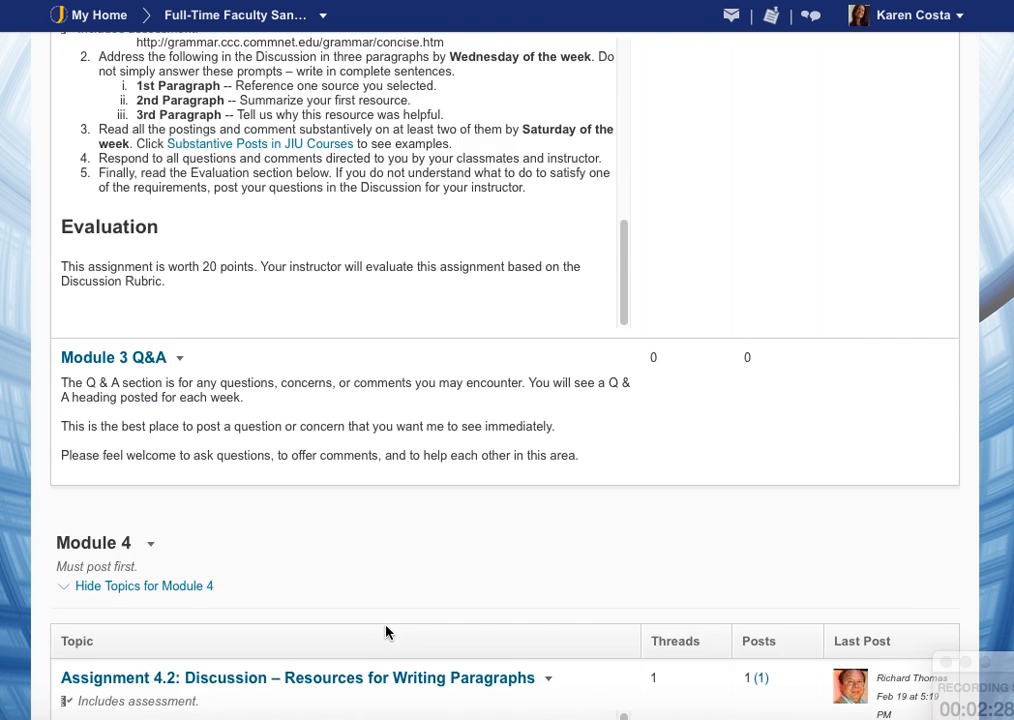
scroll(386, 632, "down", 8)
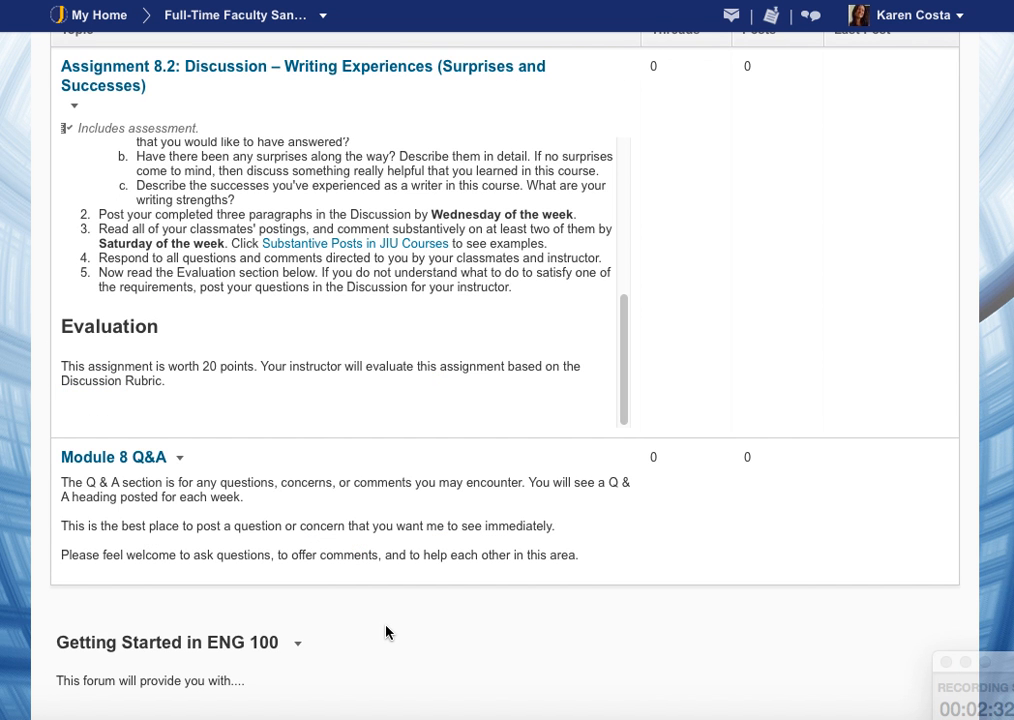
scroll(386, 632, "up", 20)
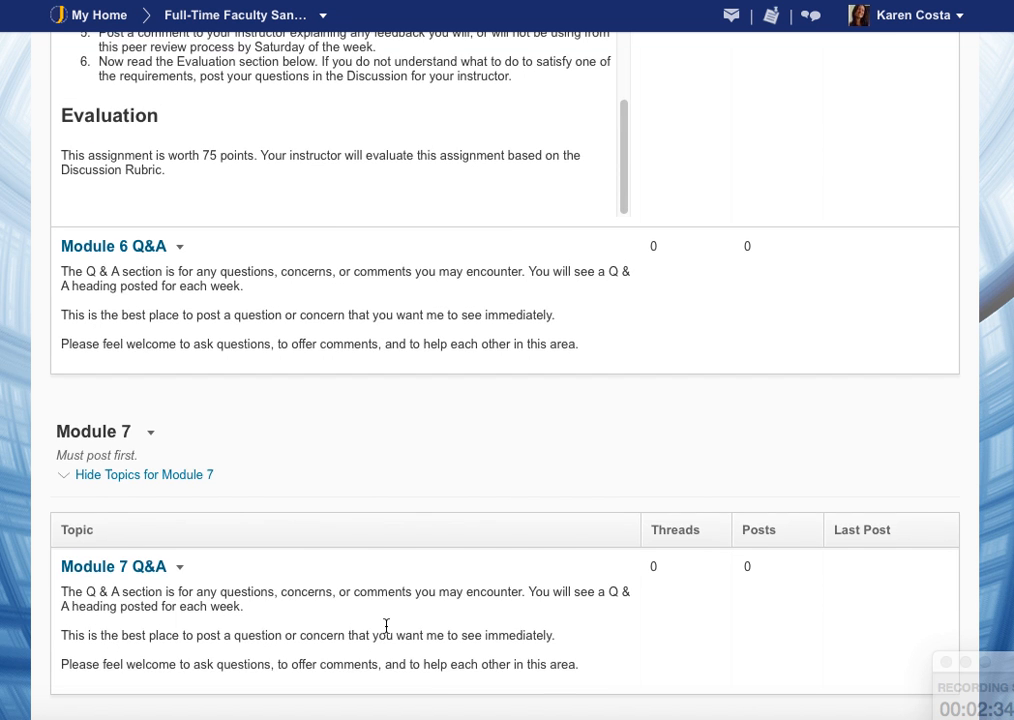
scroll(386, 626, "up", 10)
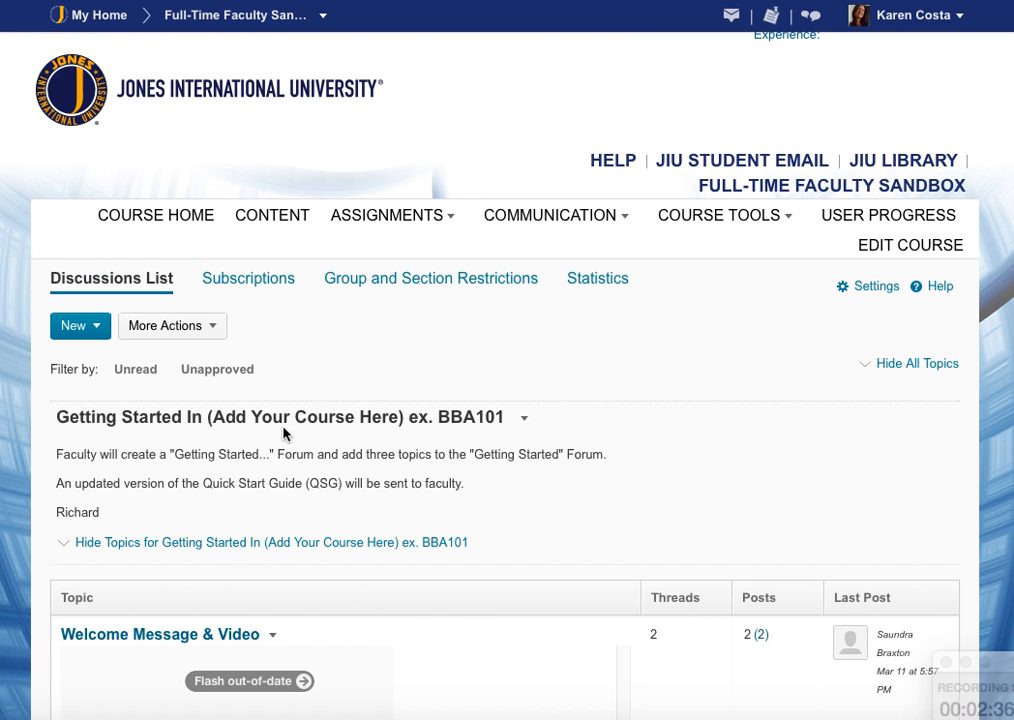
left_click(217, 330)
left_click(190, 380)
scroll(779, 539, "down", 5)
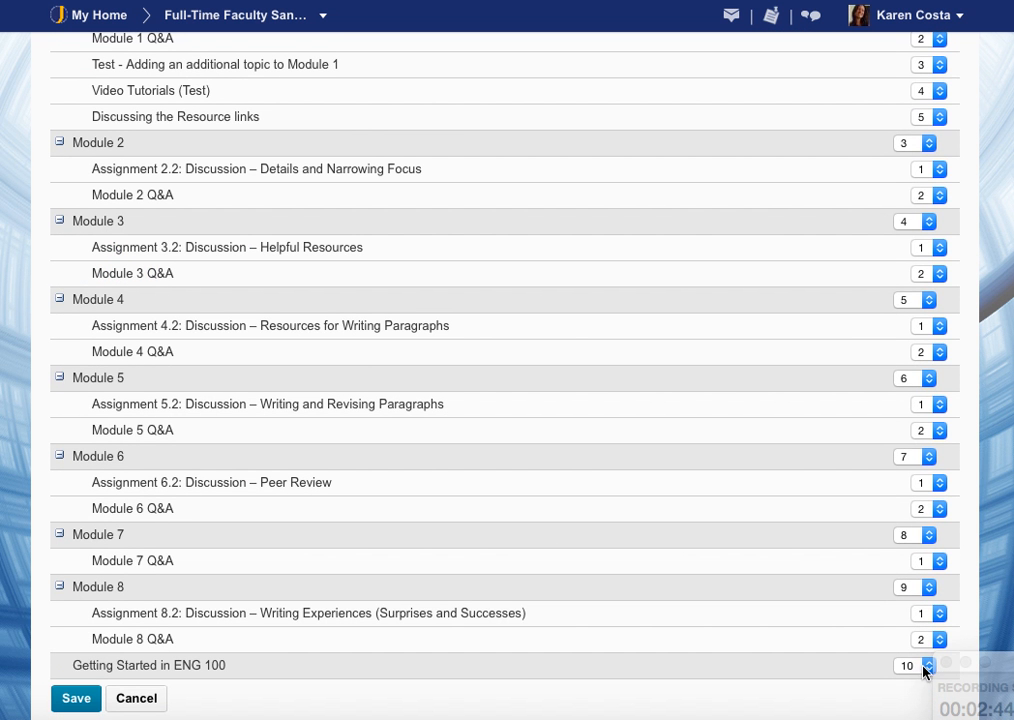
left_click(922, 667)
left_click(895, 530)
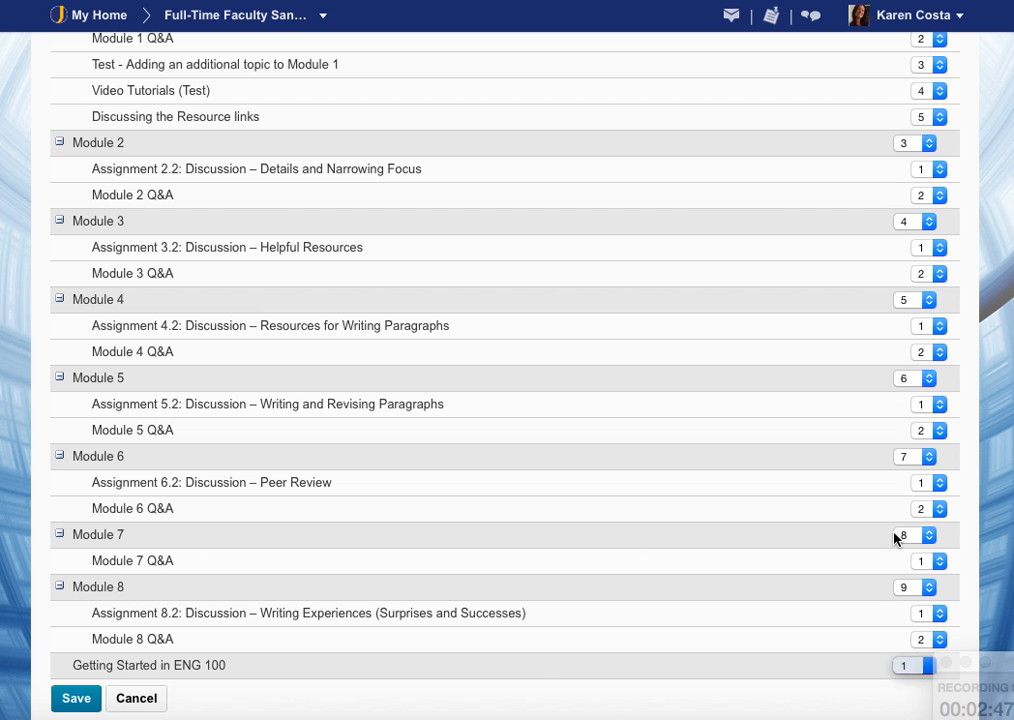
left_click(66, 699)
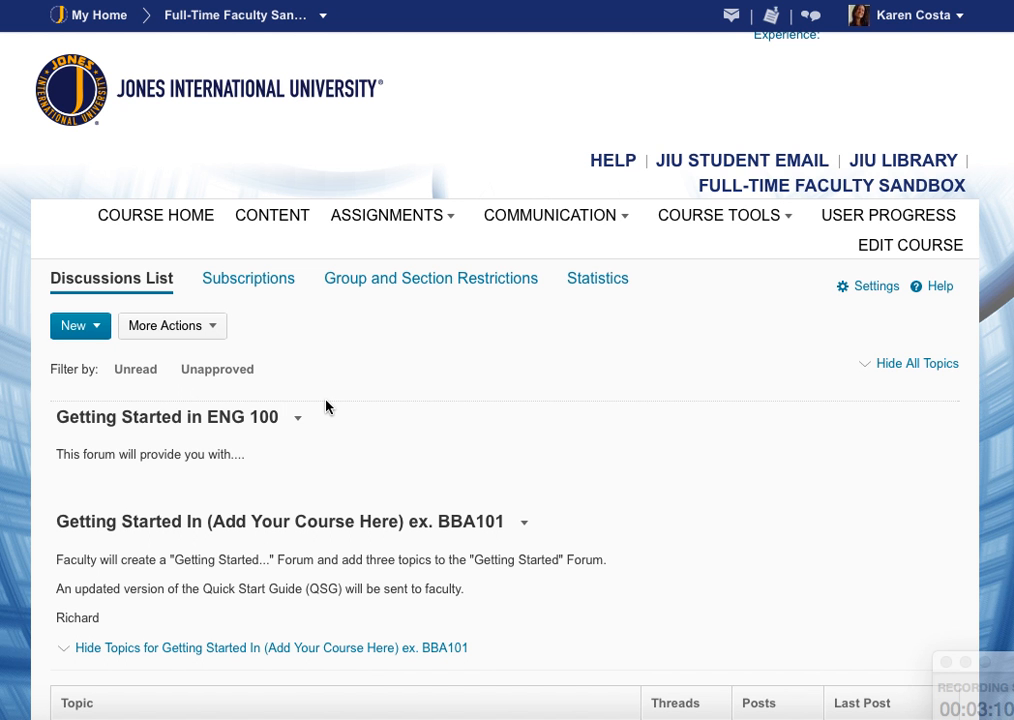
Add a topic titled Welcome Message & Video to the Getting Started in ENG 100 forum.
left_click(299, 420)
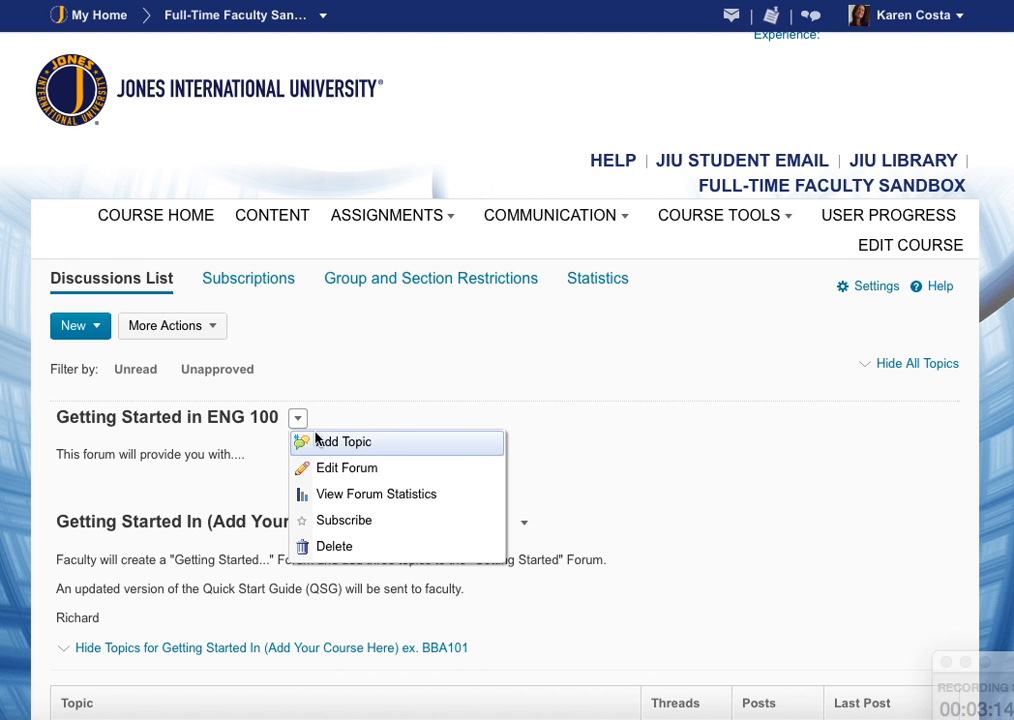
left_click(340, 443)
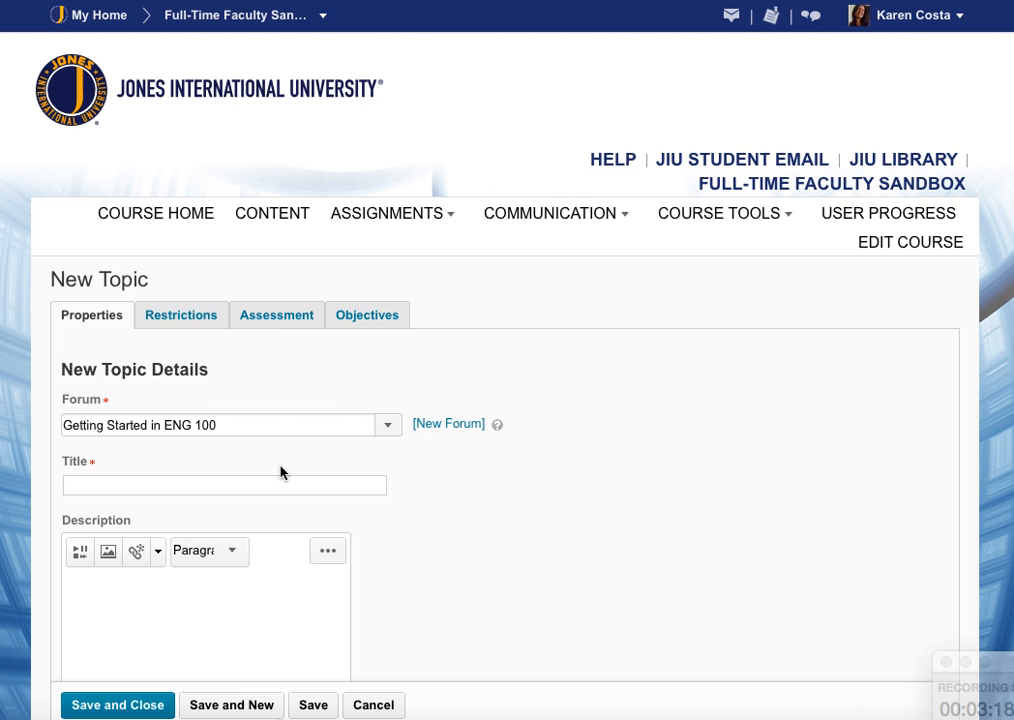
left_click(222, 486)
type("Welcome Message & Video")
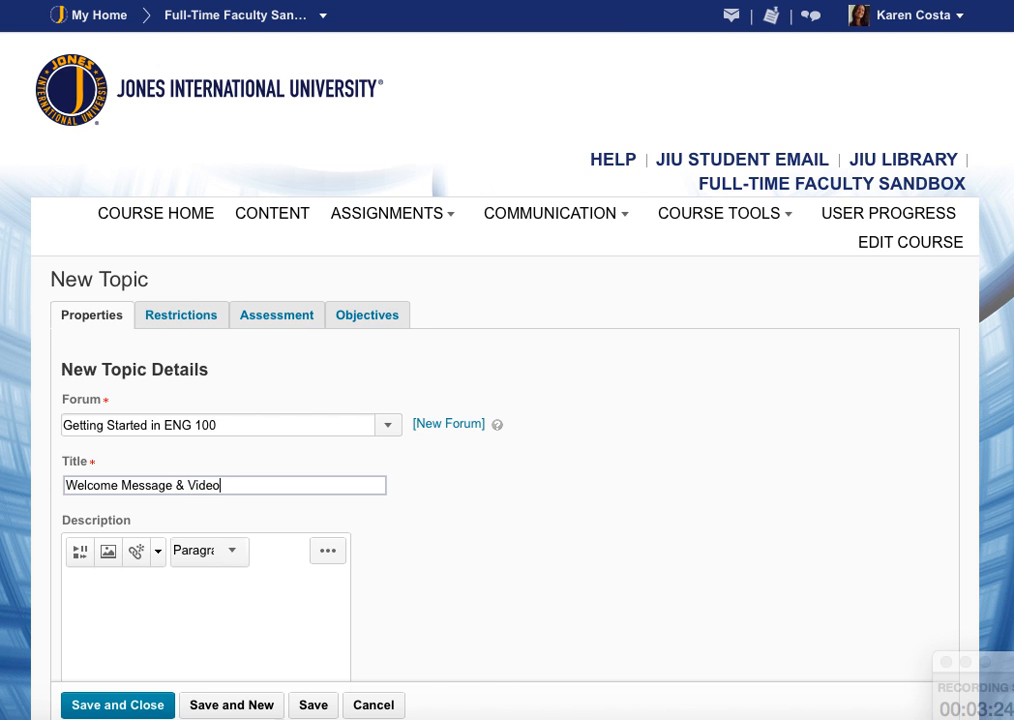
Enter the topic description Type welcome message here followed by a new line.
left_click(177, 520)
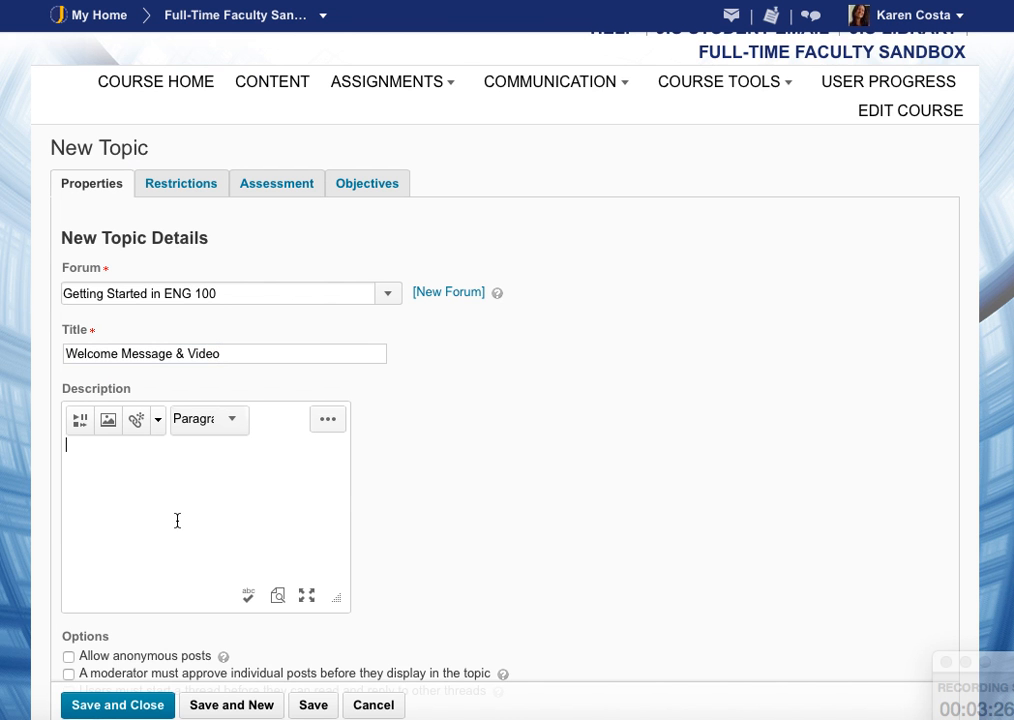
type("Type welcome message here")
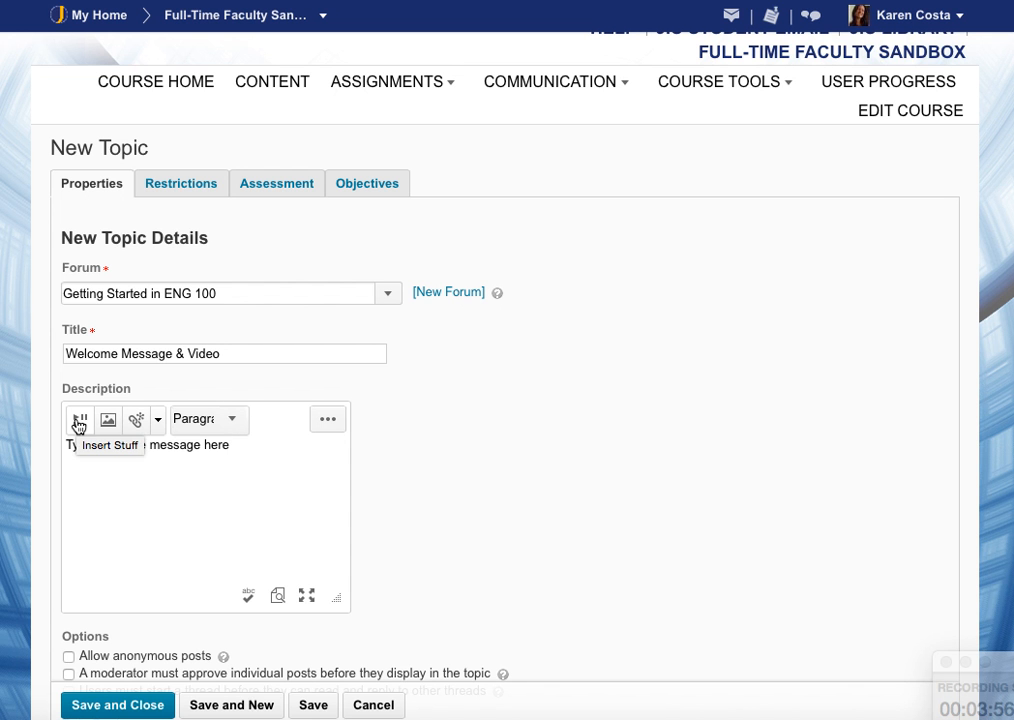
key("Return")
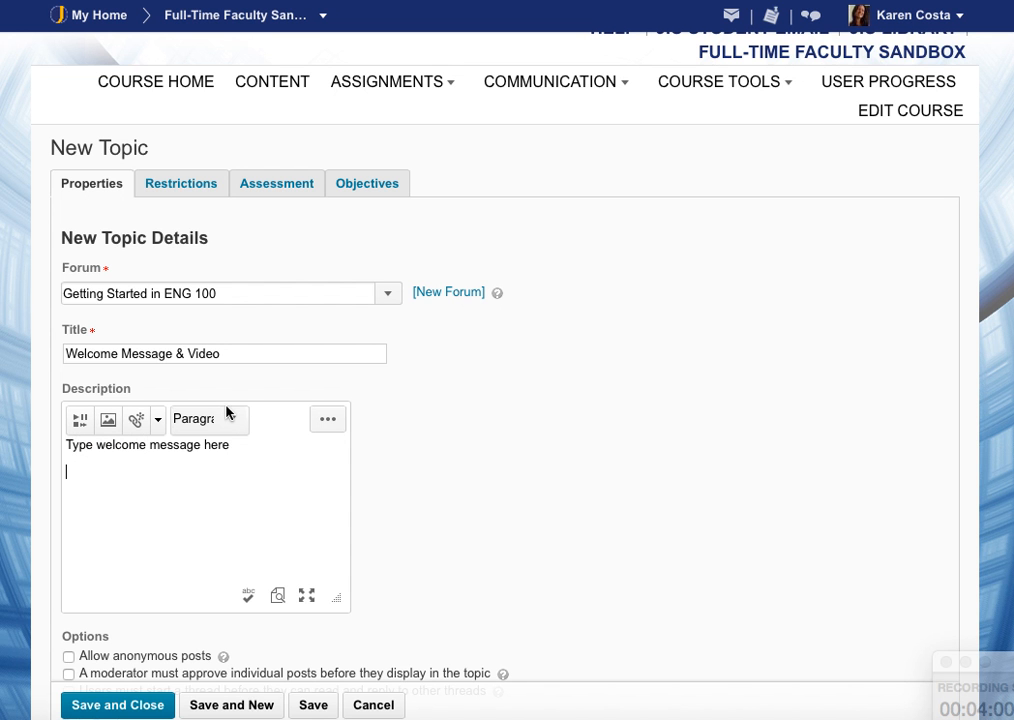
left_click(81, 428)
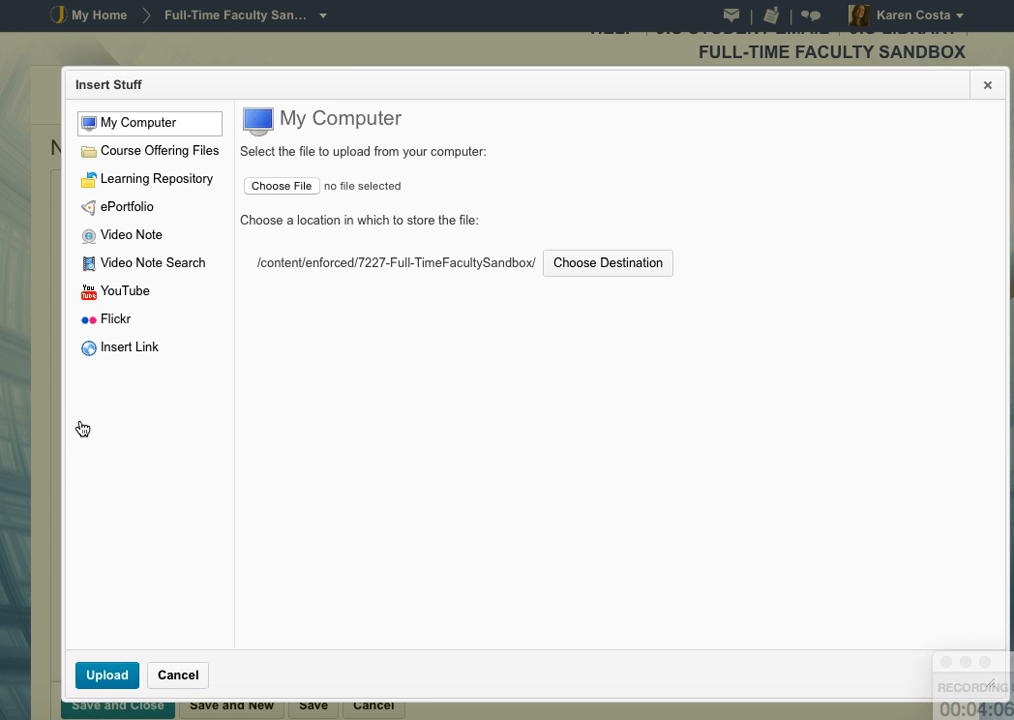
left_click(140, 246)
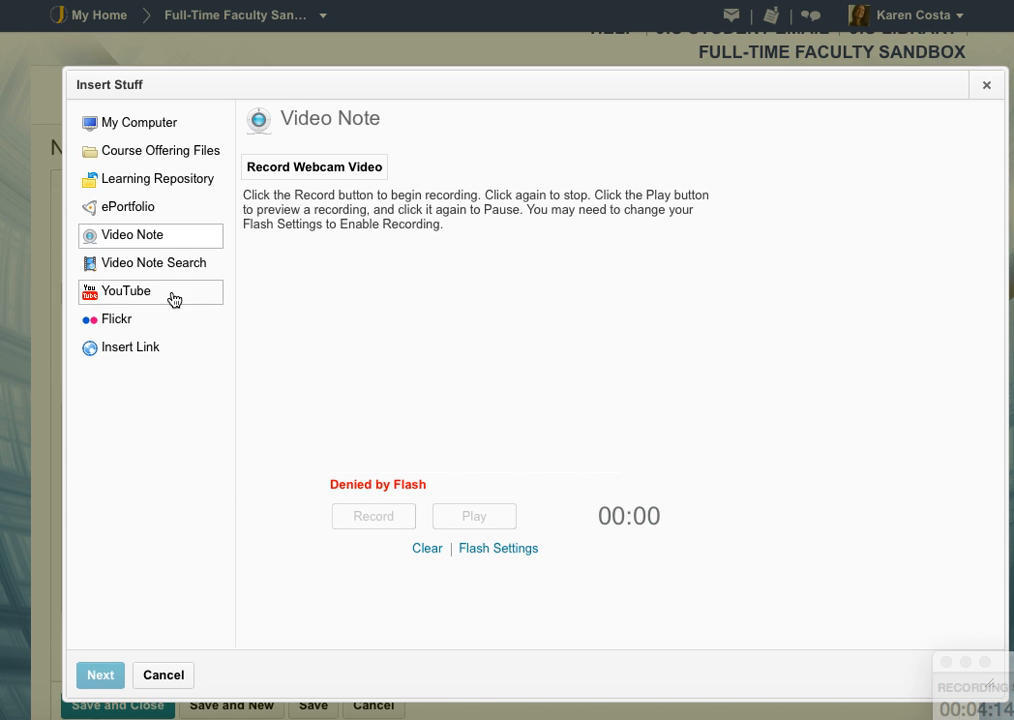
left_click(172, 676)
Save and close the Welcome Message & Video topic.
scroll(186, 512, "down", 3)
scroll(186, 514, "down", 4)
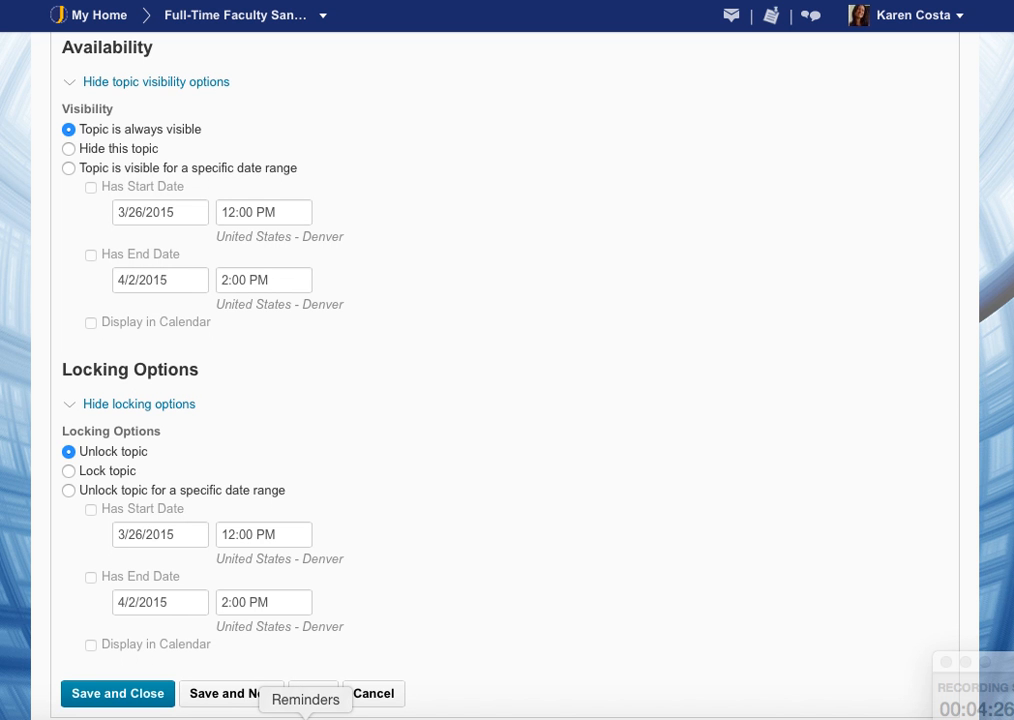
left_click(153, 698)
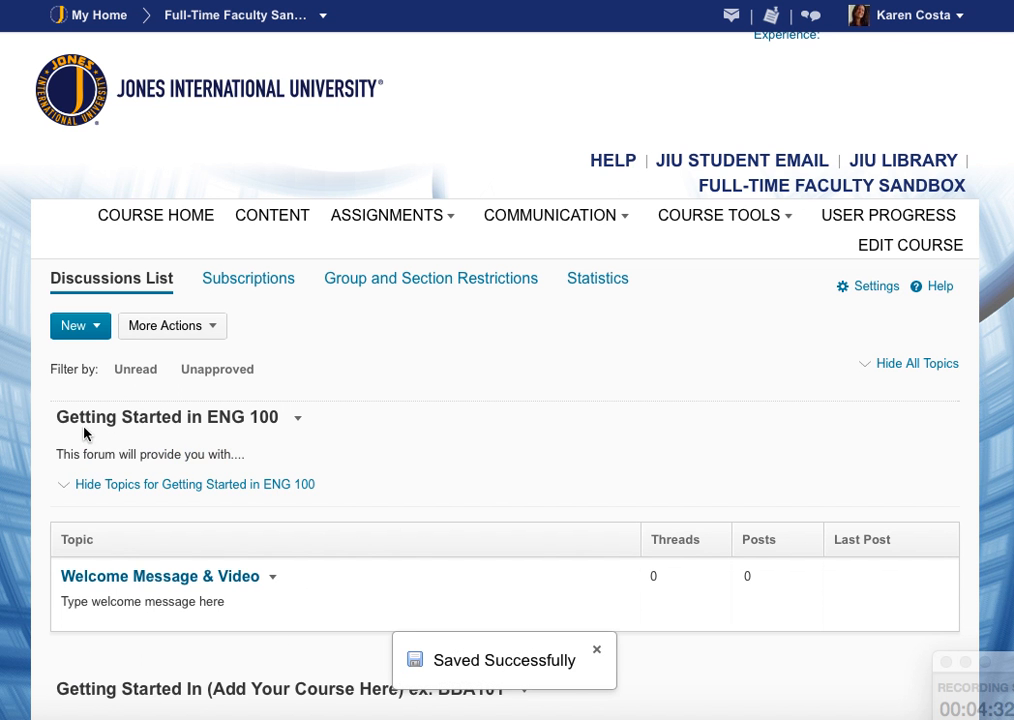
Add a new topic titled Student Introductions to the Getting Started in ENG 100 forum.
left_click_drag(57, 412, 283, 415)
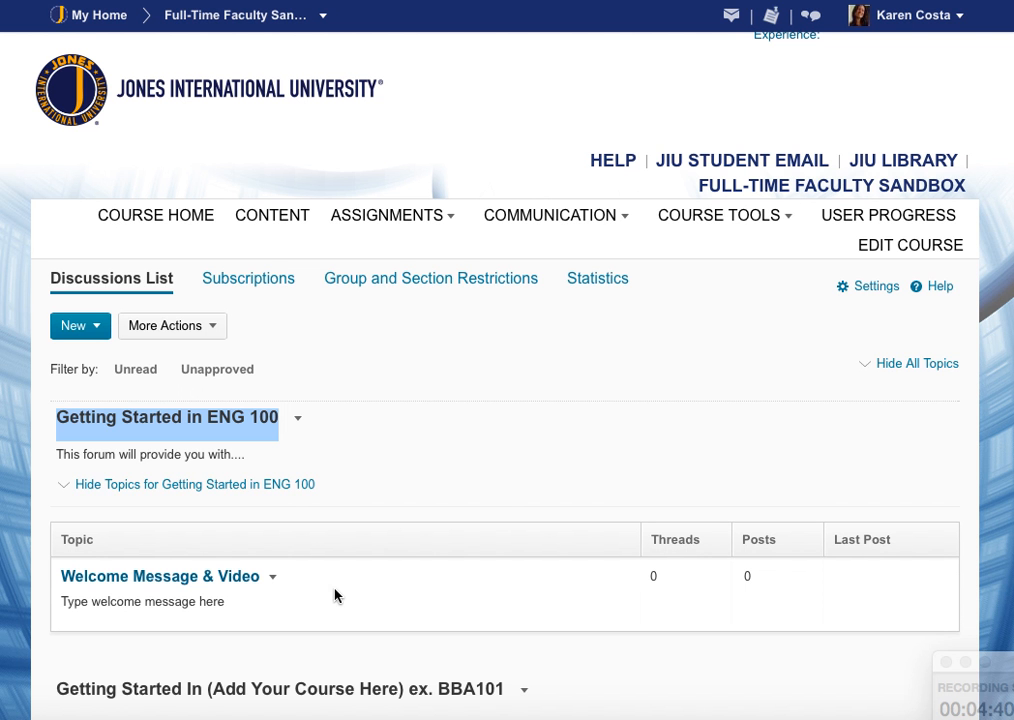
left_click(298, 420)
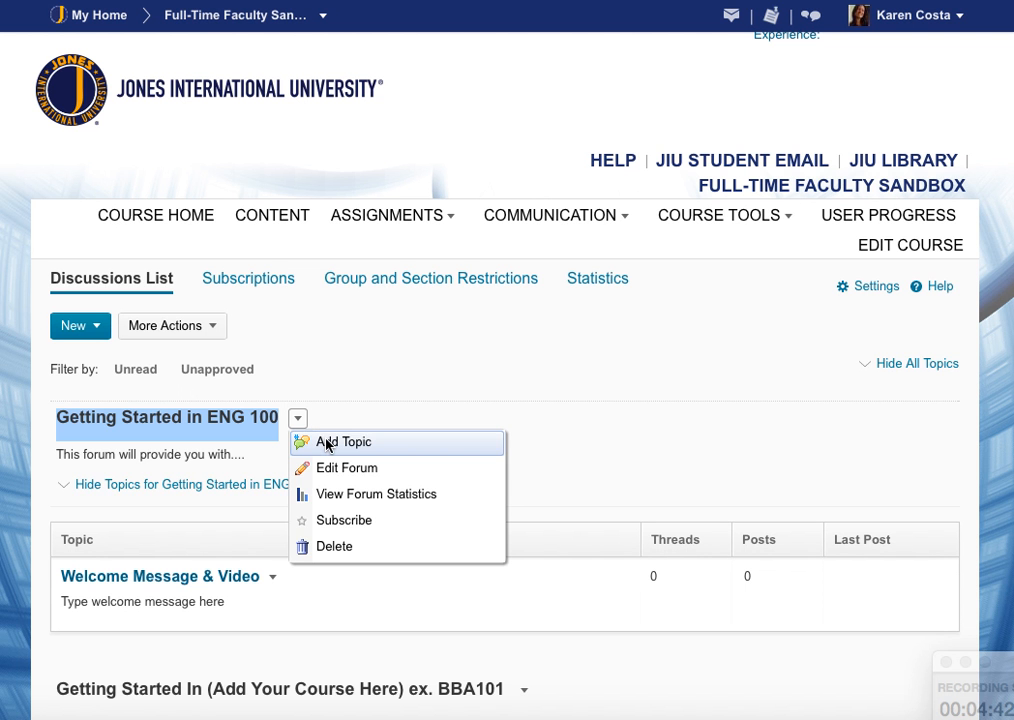
left_click(327, 445)
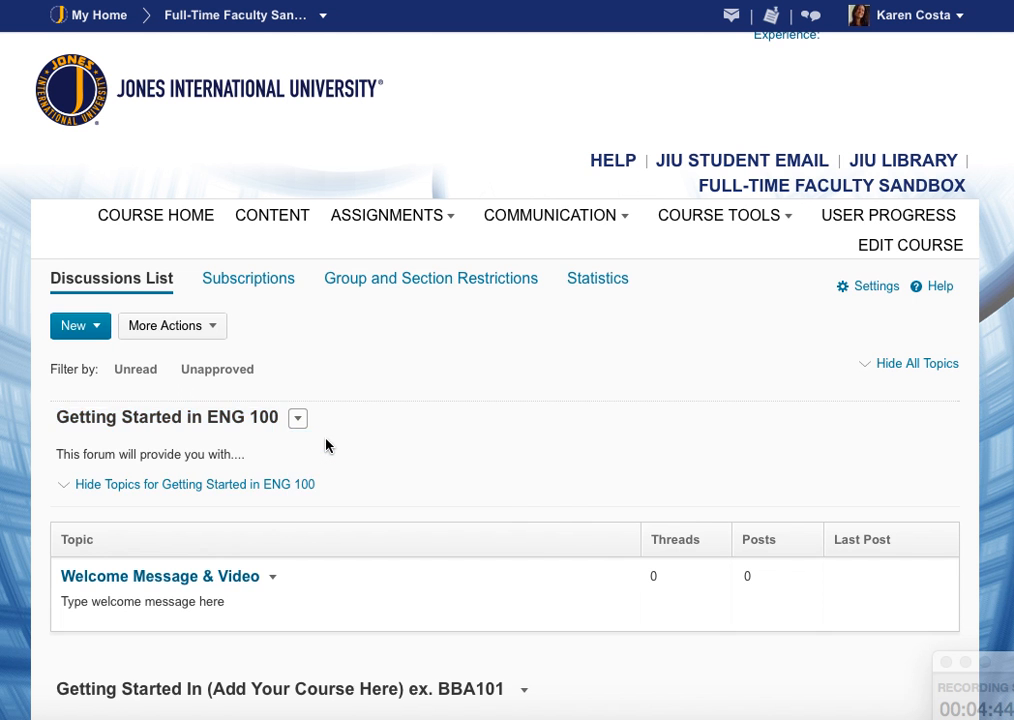
left_click(249, 481)
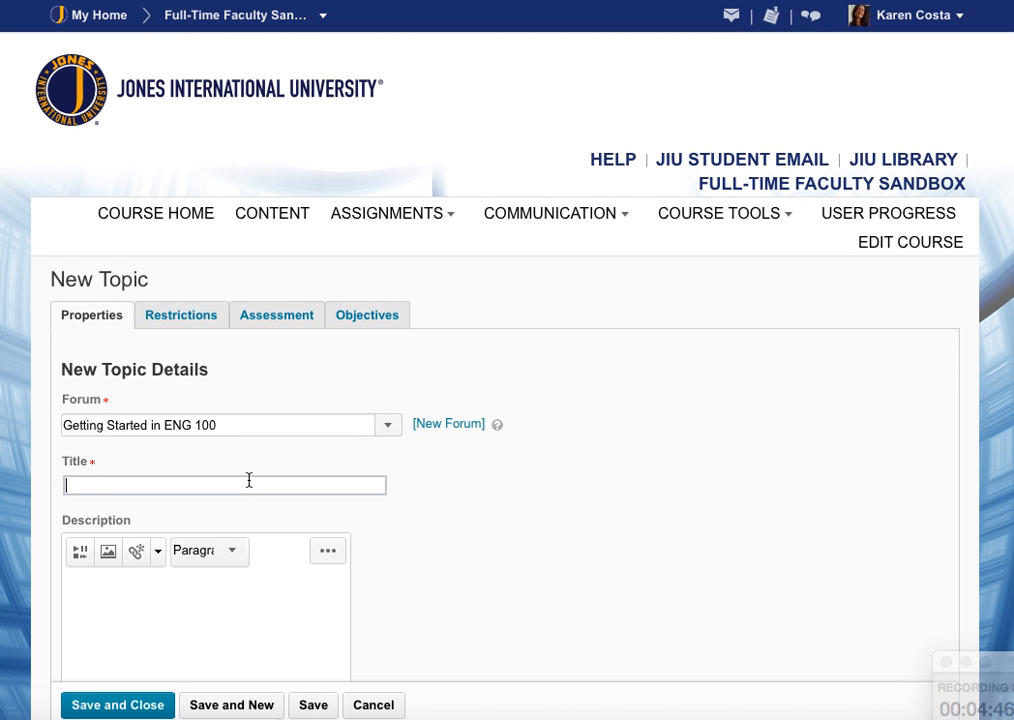
type("Student Introductions")
Enter the description Who are you? Where are you from? and save and close the topic.
left_click(265, 618)
type("Who are you")
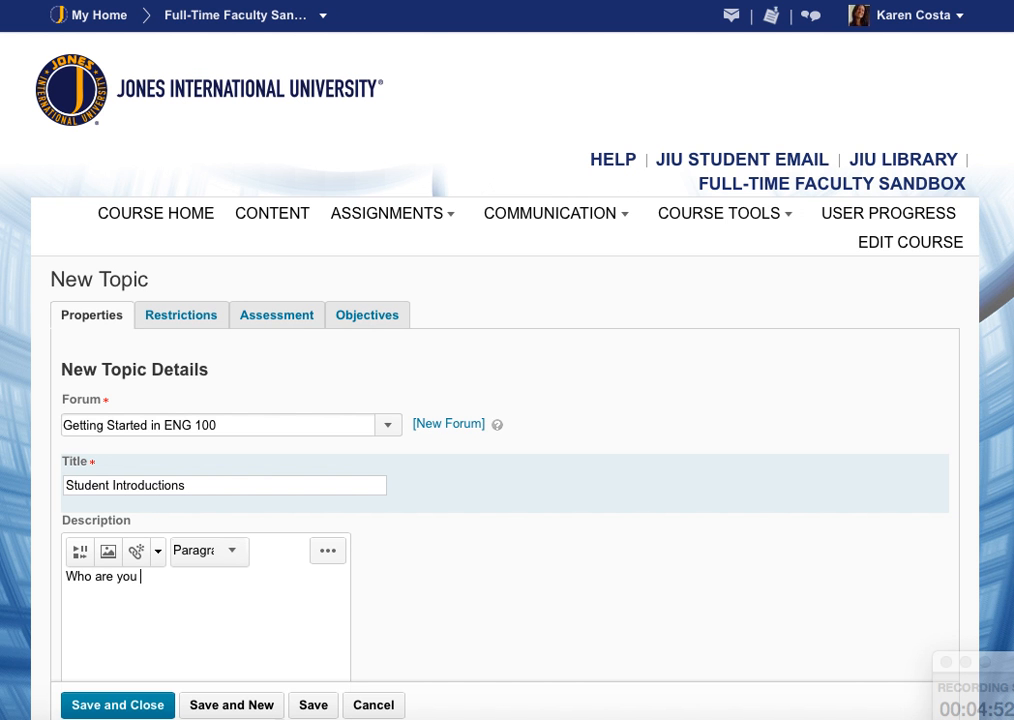
type("? Where are you from?")
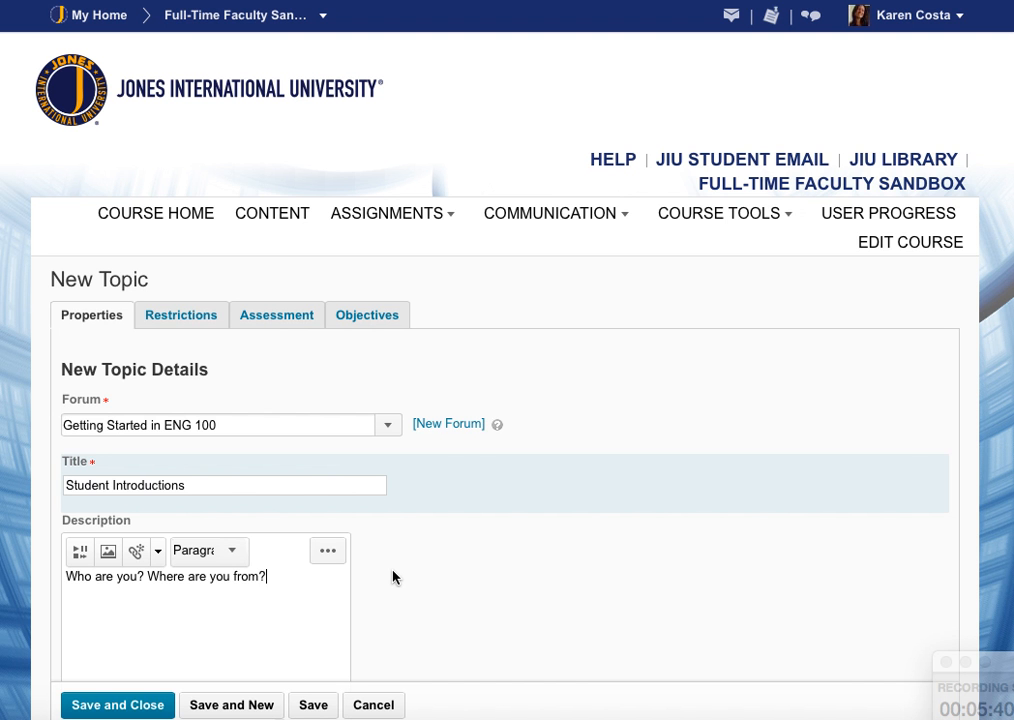
scroll(393, 576, "down", 10)
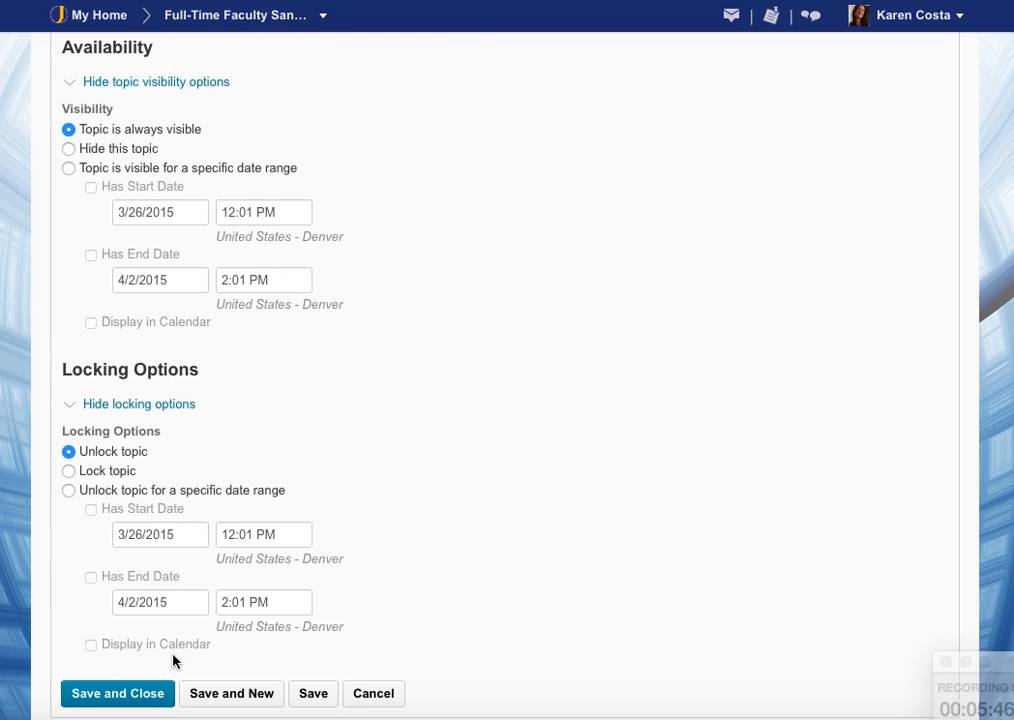
left_click(155, 700)
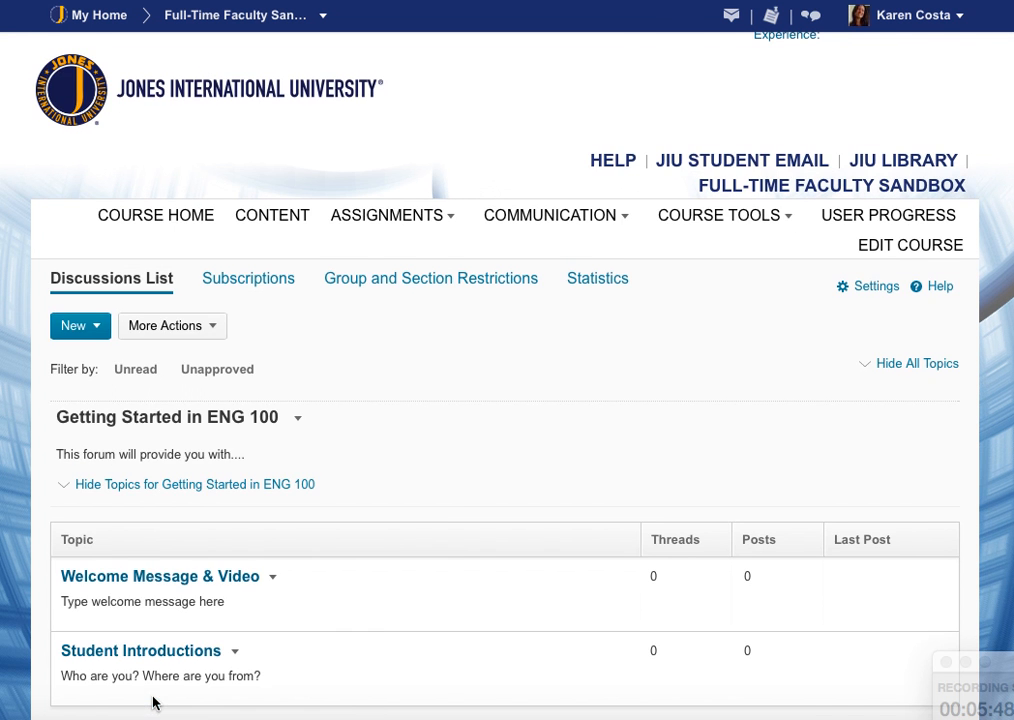
Add another topic titled Course Expectations to the Getting Started in ENG 100 forum.
scroll(492, 652, "down", 3)
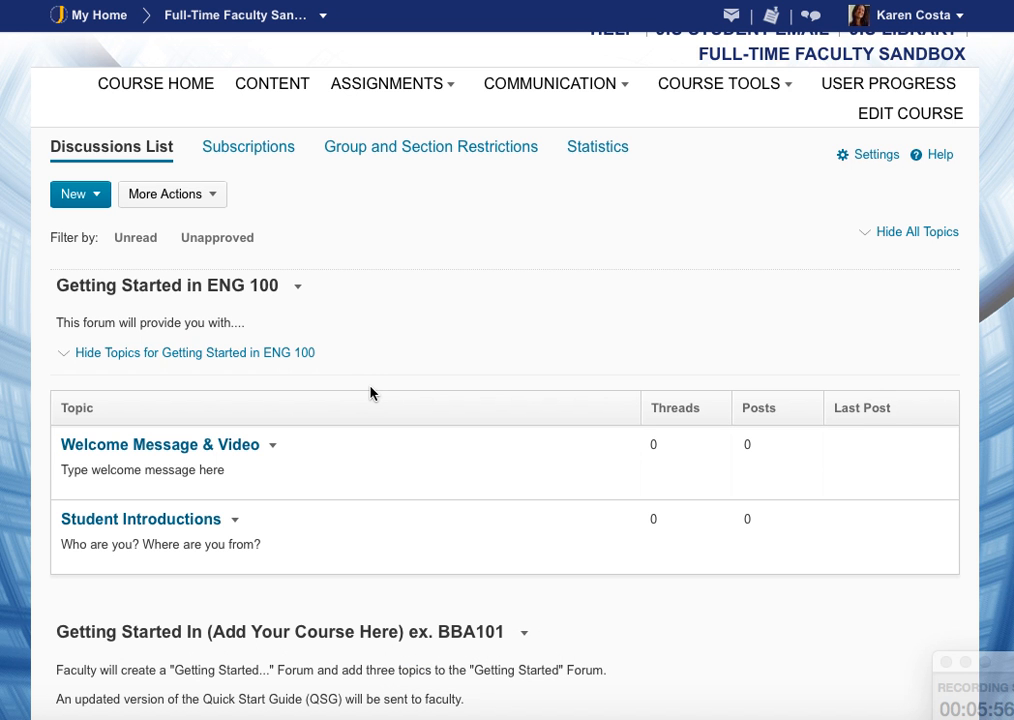
left_click(305, 291)
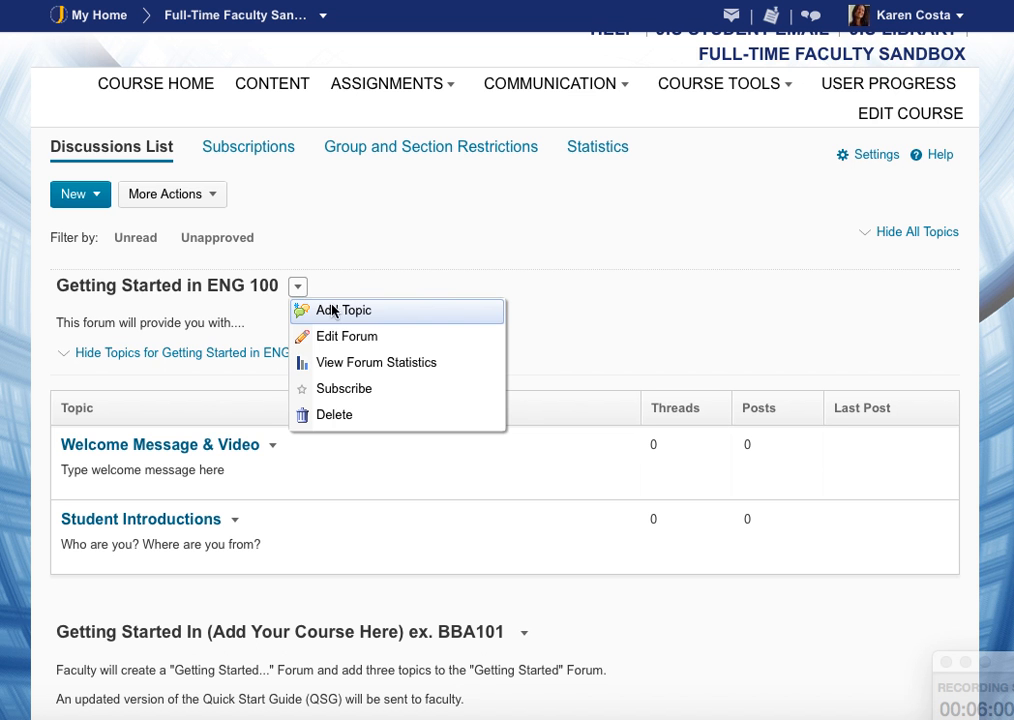
left_click(343, 314)
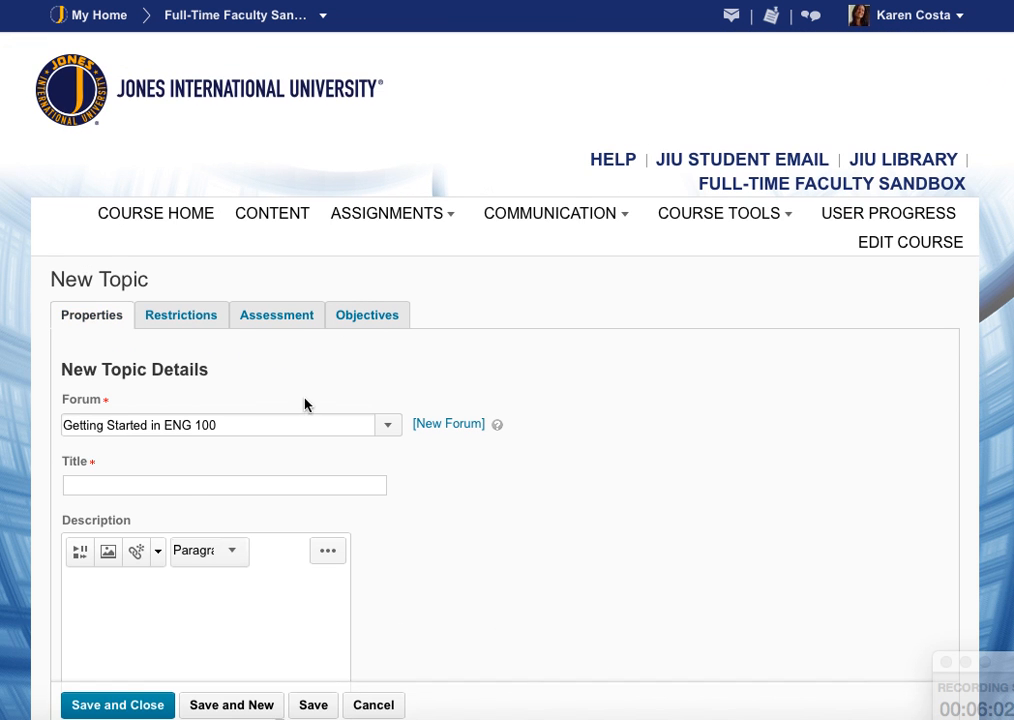
left_click(188, 482)
type("Course Expectations")
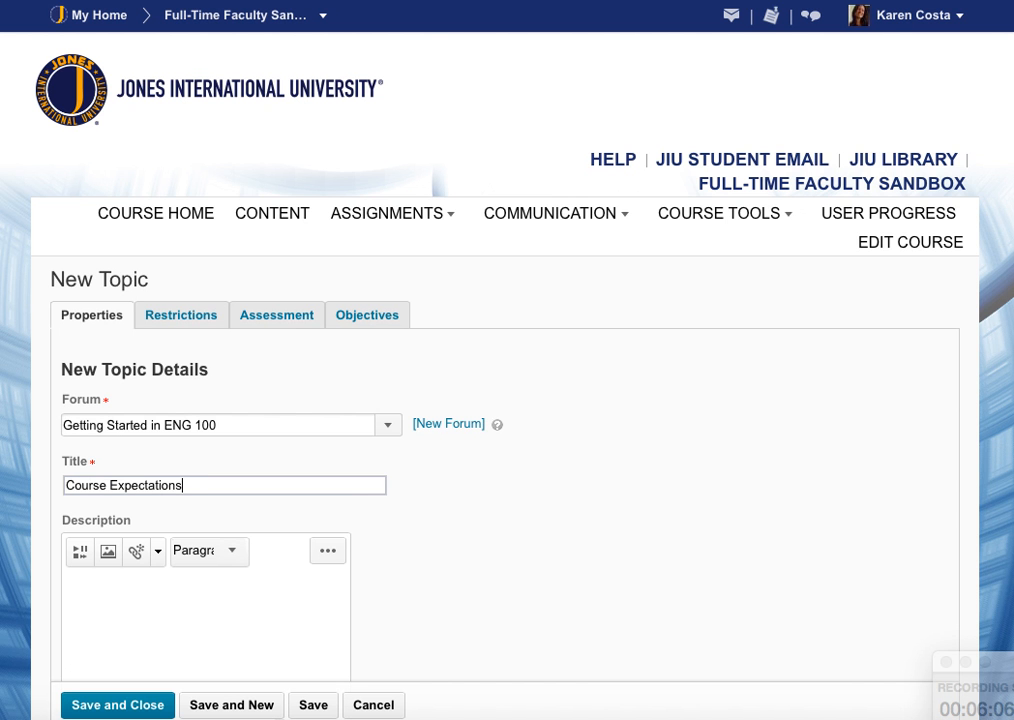
Enter the topic description provide context.
left_click(183, 622)
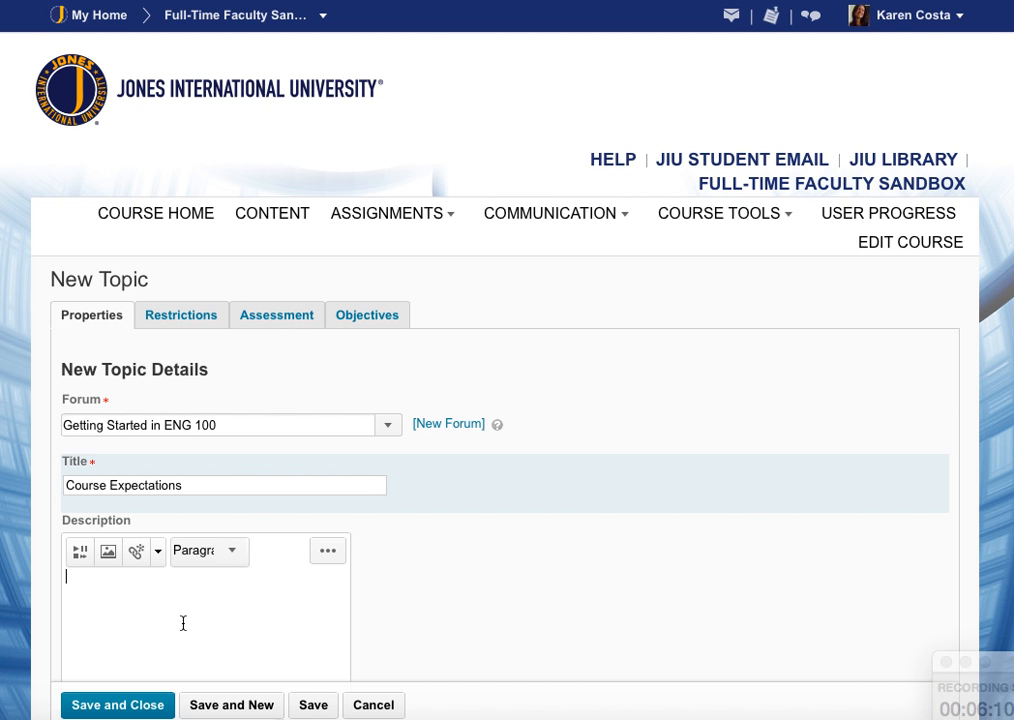
type("provide context")
Upload the file Course Expectations D2L revisions 3.3.15 from the Desktop into the description.
scroll(188, 616, "down", 1)
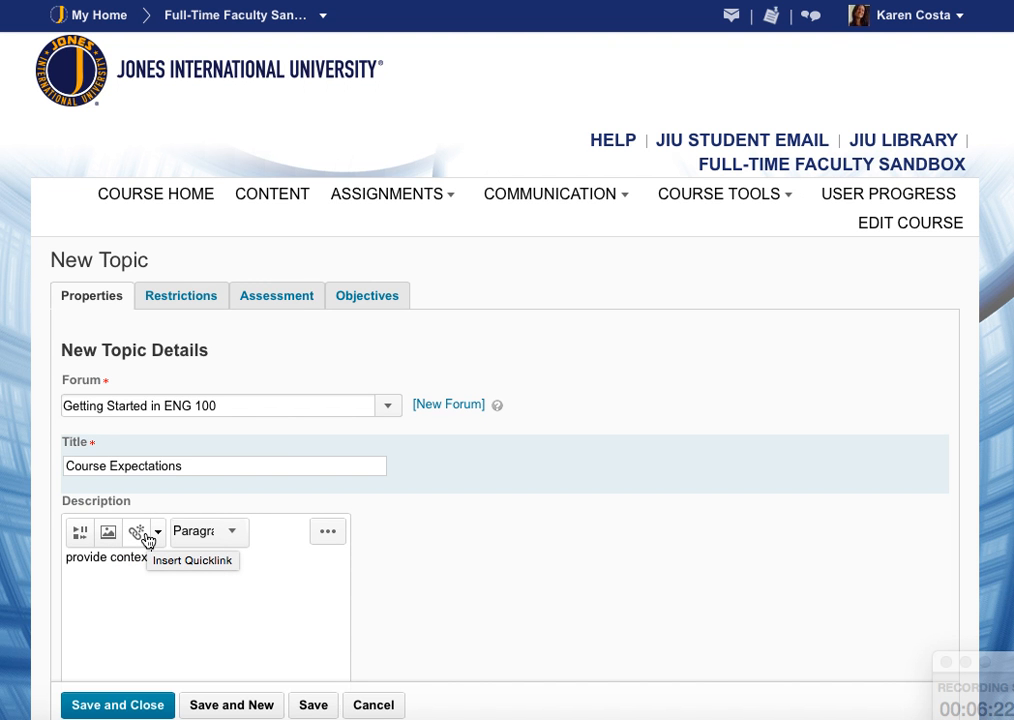
left_click(85, 540)
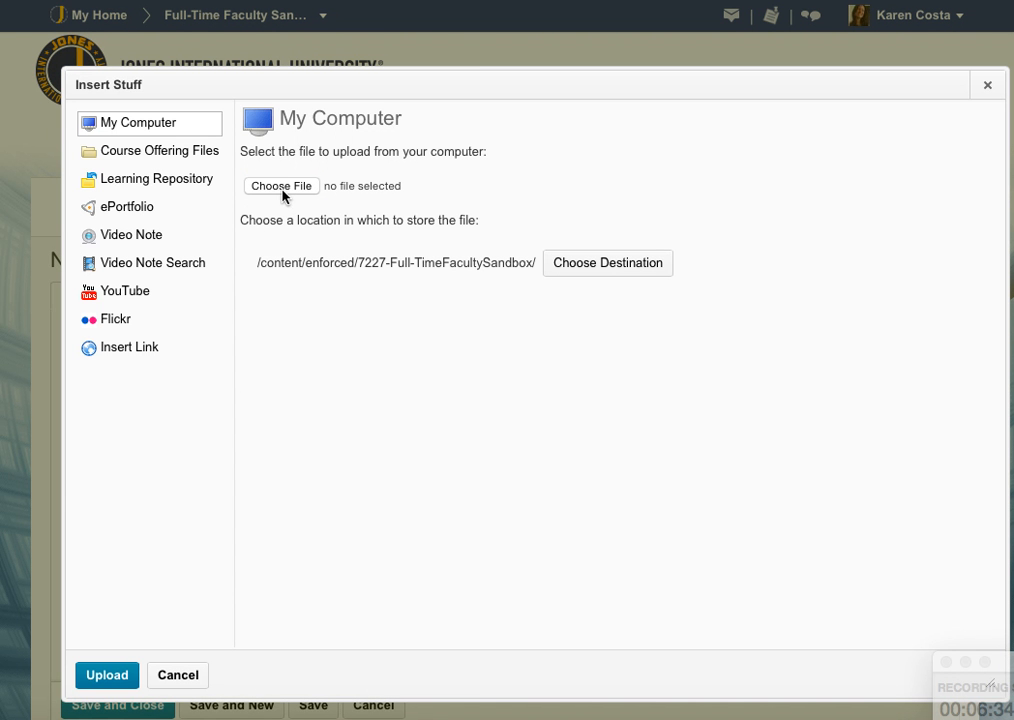
left_click(282, 190)
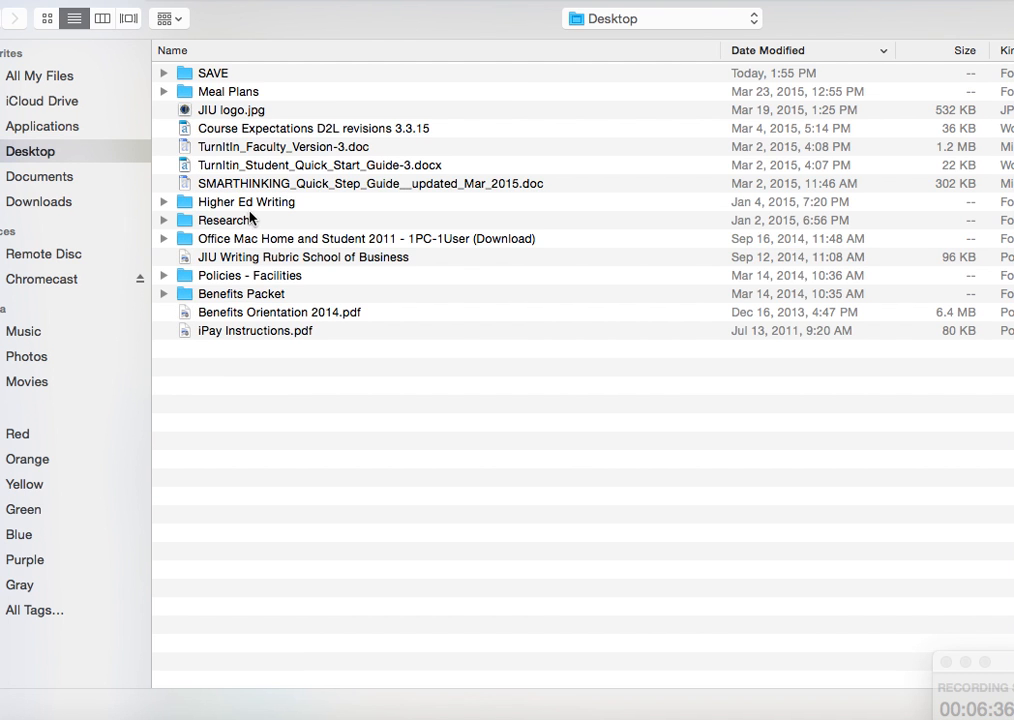
double_click(282, 129)
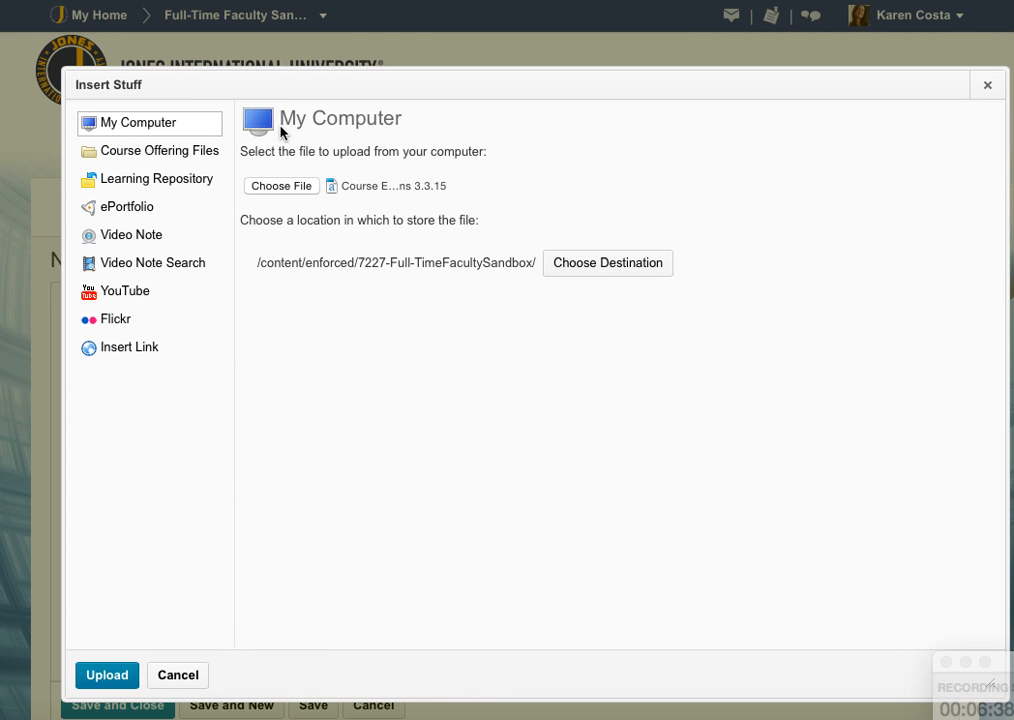
left_click(112, 675)
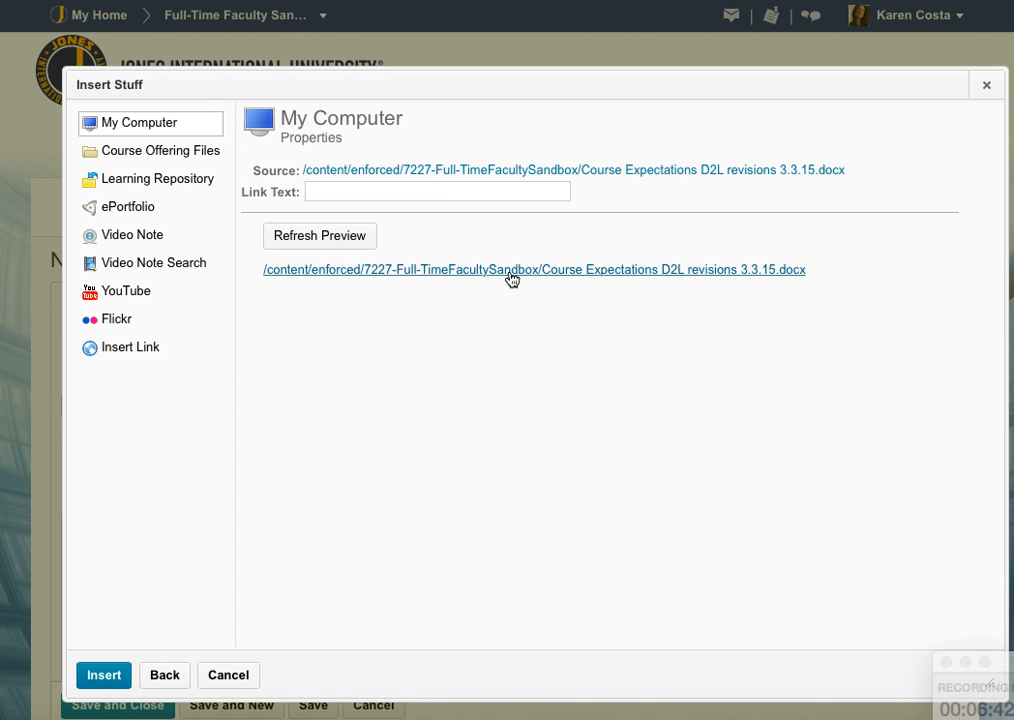
Insert the file as a link with text CLICK HERE for Course Expectations on its own line.
left_click(430, 190)
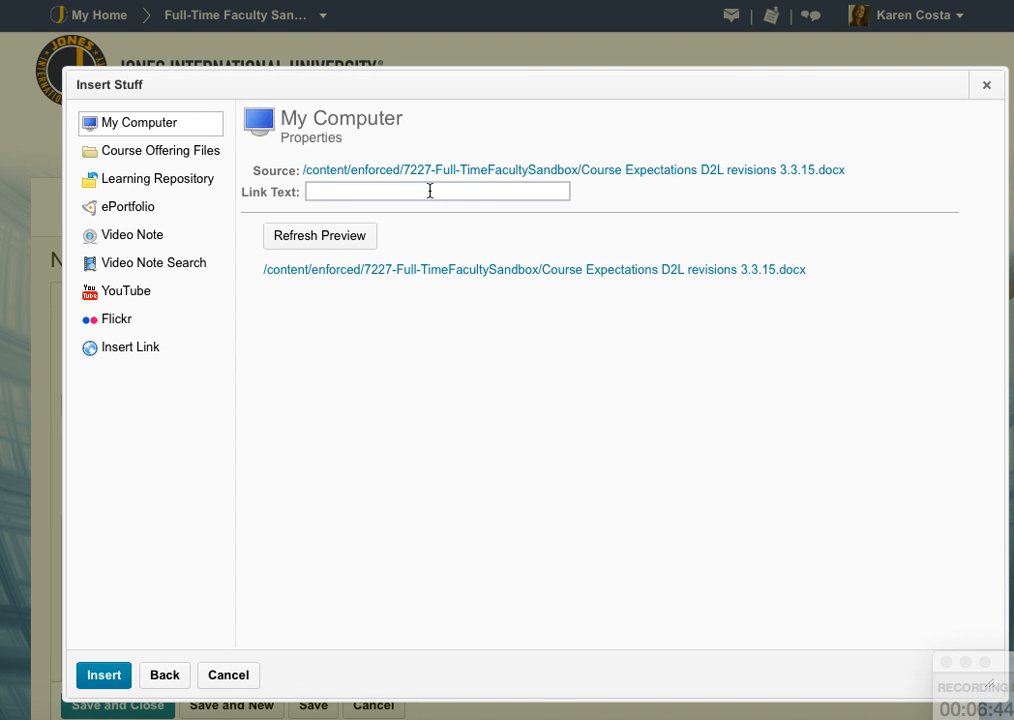
type("C")
type("LICK HERE ")
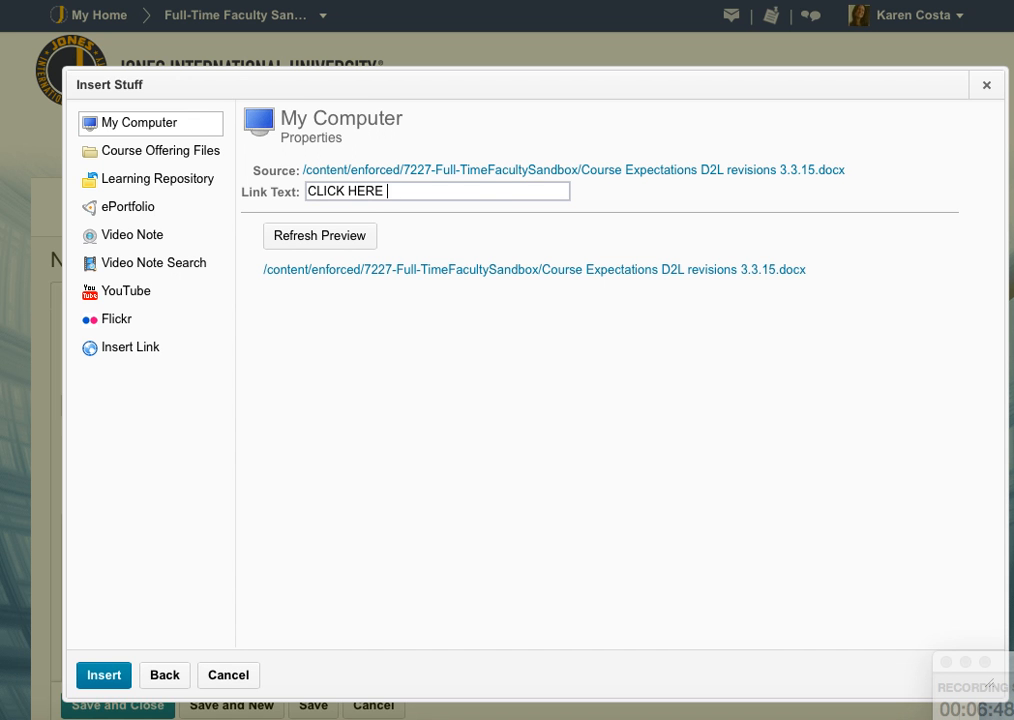
type("for Course Epx")
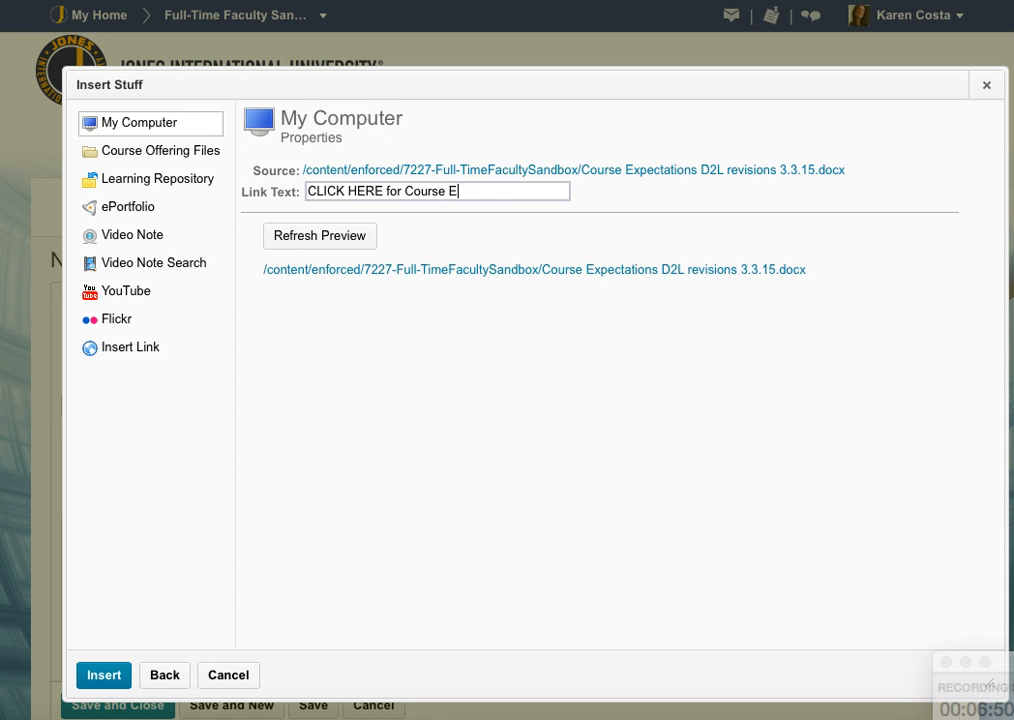
key("BackSpace")
key("BackSpace")
type("xpectations")
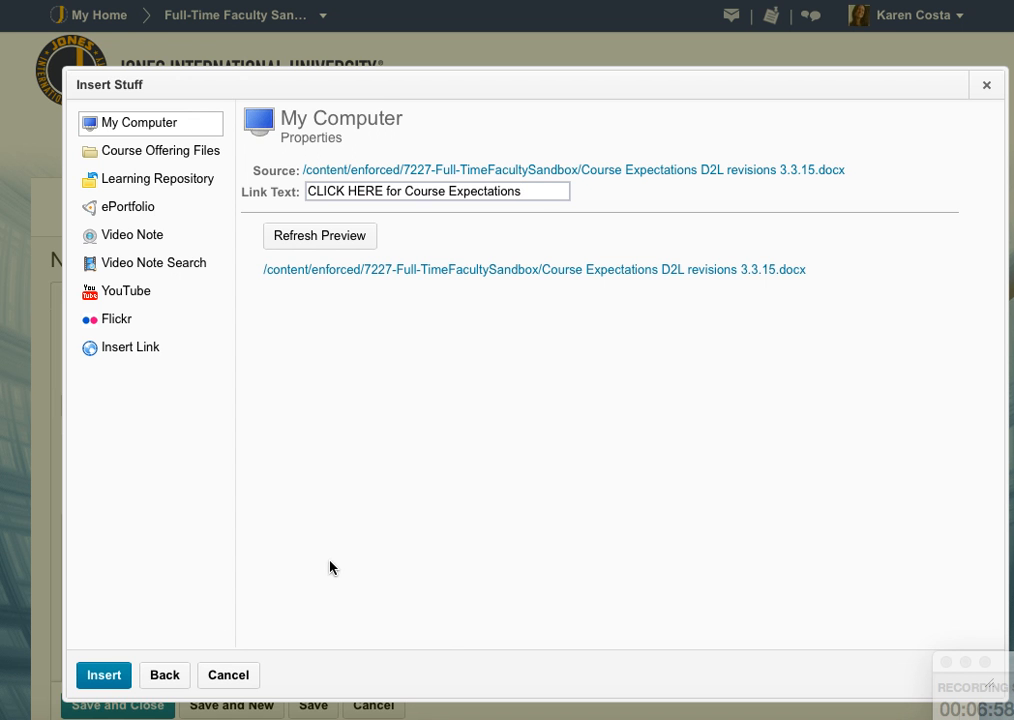
left_click(118, 676)
left_click(151, 557)
key("Return")
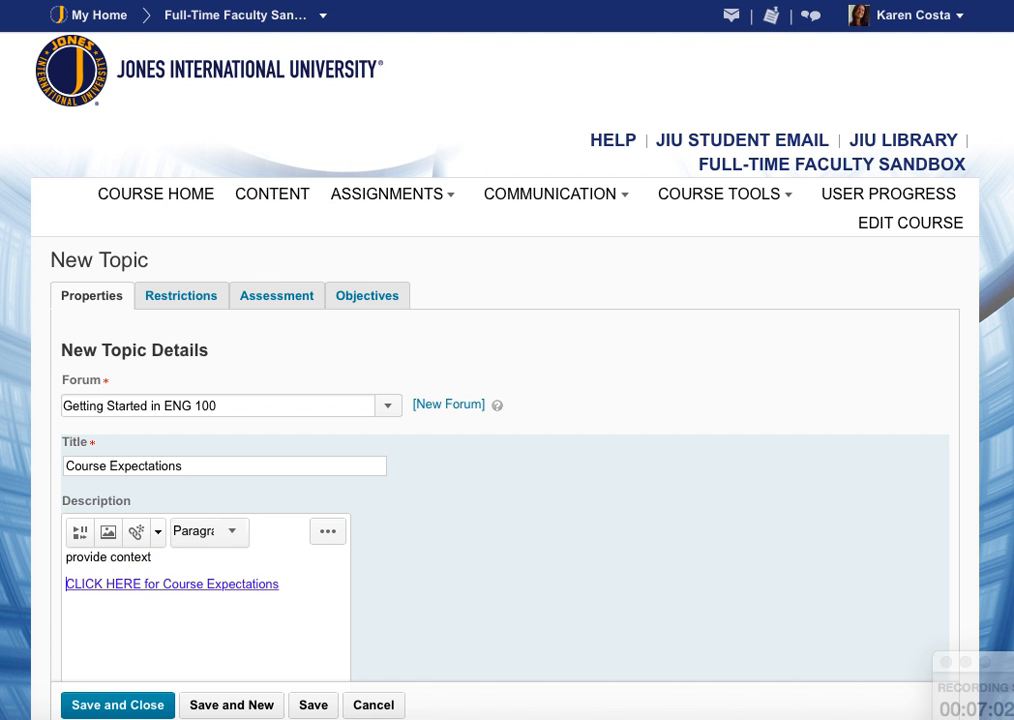
Save and close the Course Expectations topic.
scroll(424, 597, "down", 5)
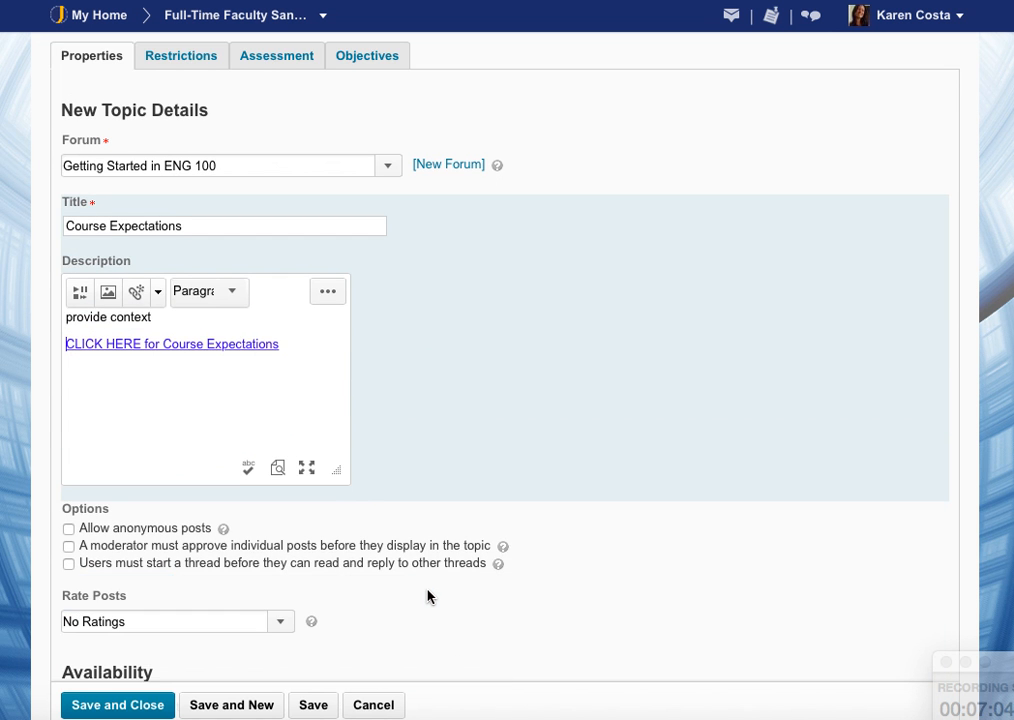
scroll(427, 597, "down", 1)
scroll(427, 597, "down", 5)
scroll(427, 597, "down", 3)
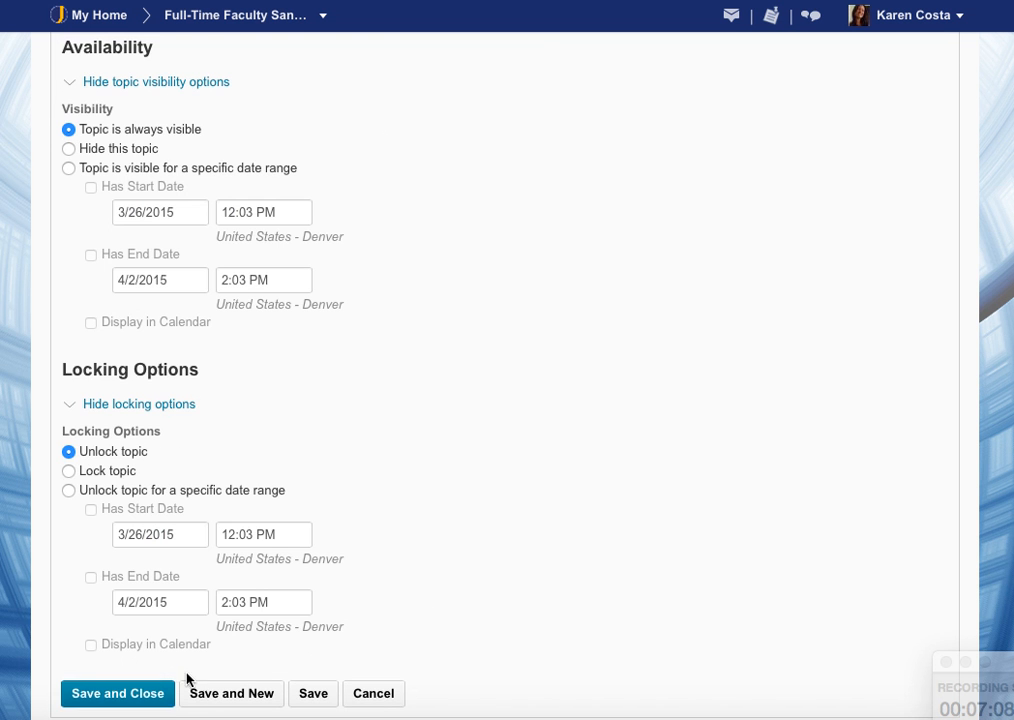
left_click(109, 692)
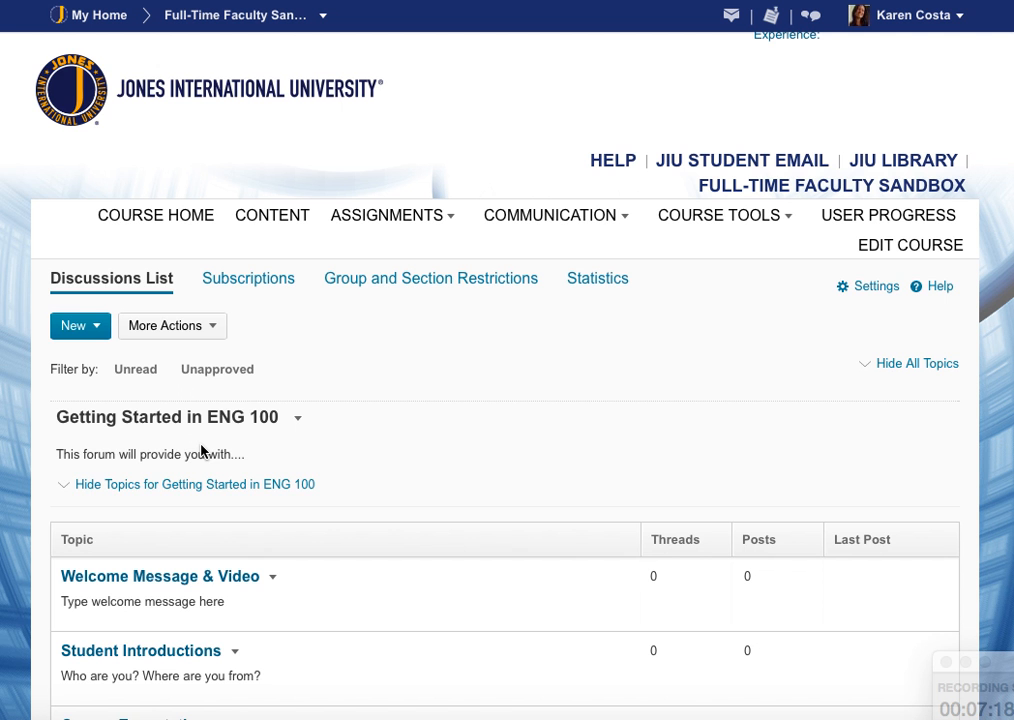
scroll(356, 460, "down", 3)
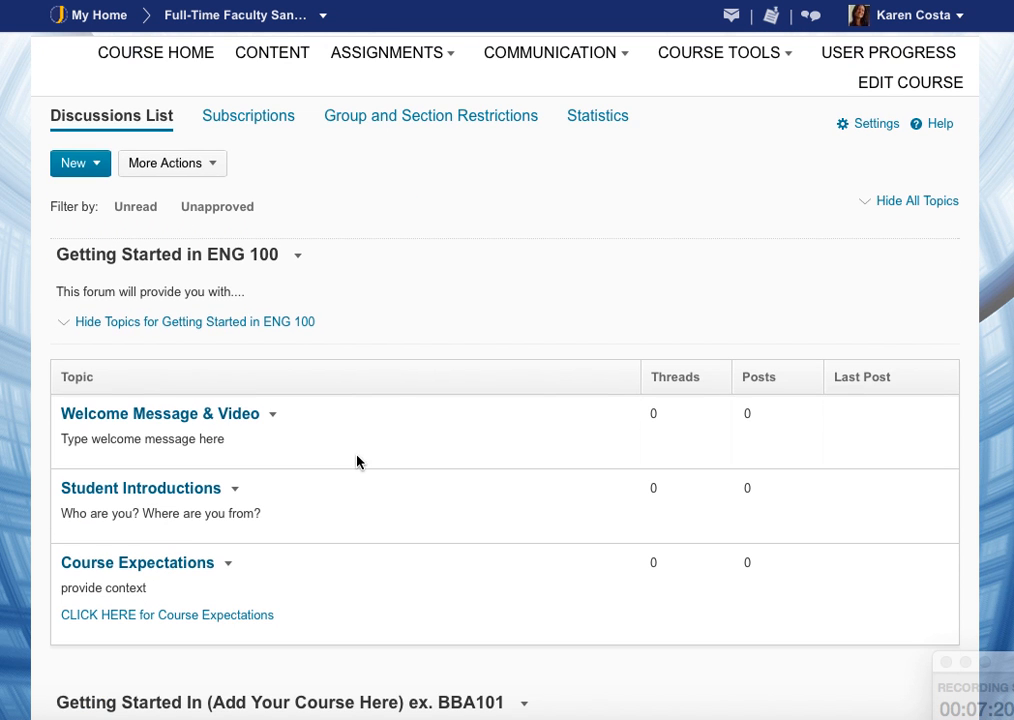